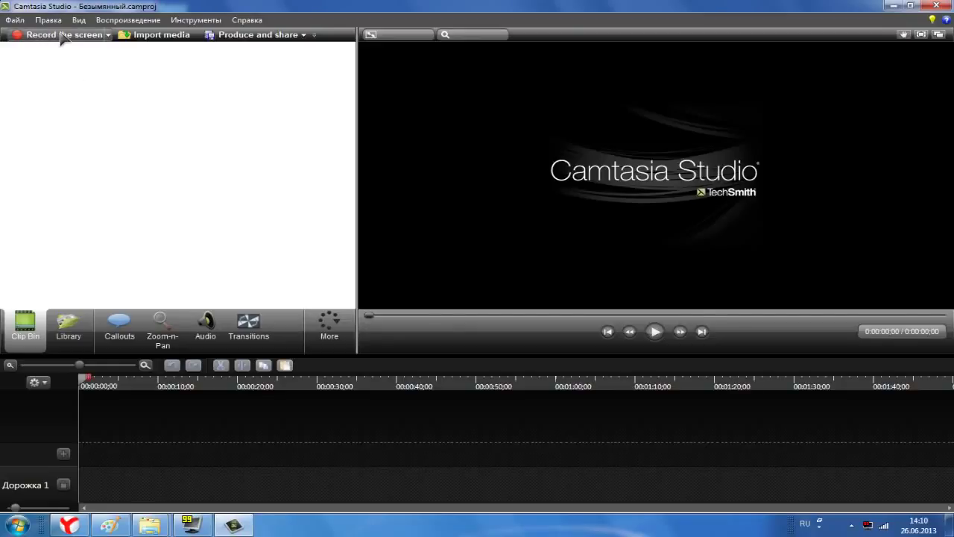
Open the screen recorder to set up a new screen recording
left_click(63, 35)
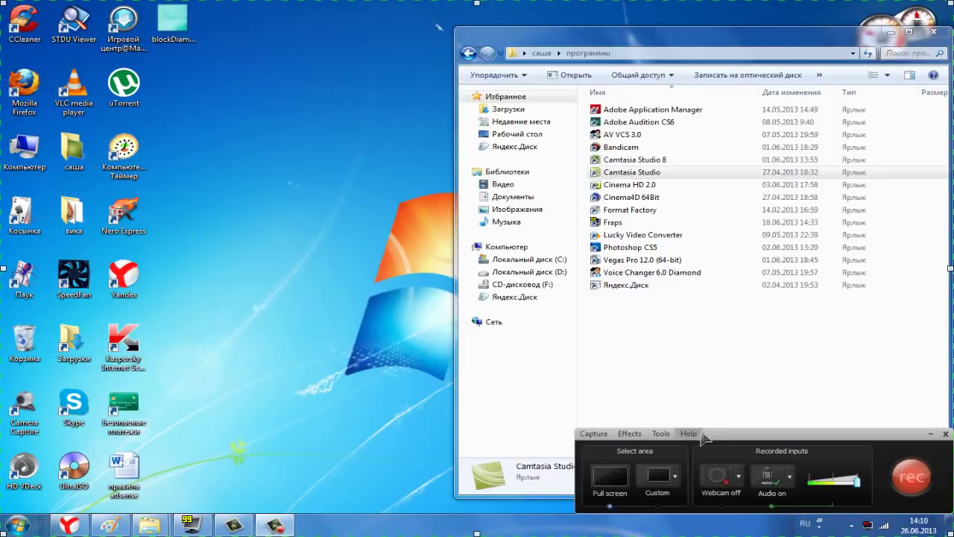
mouse_move(739, 441)
left_mouse_down()
mouse_move(226, 219)
mouse_move(389, 156)
mouse_move(392, 293)
mouse_move(436, 184)
mouse_move(594, 314)
mouse_move(607, 356)
mouse_move(758, 431)
mouse_move(739, 442)
mouse_move(747, 448)
left_mouse_up()
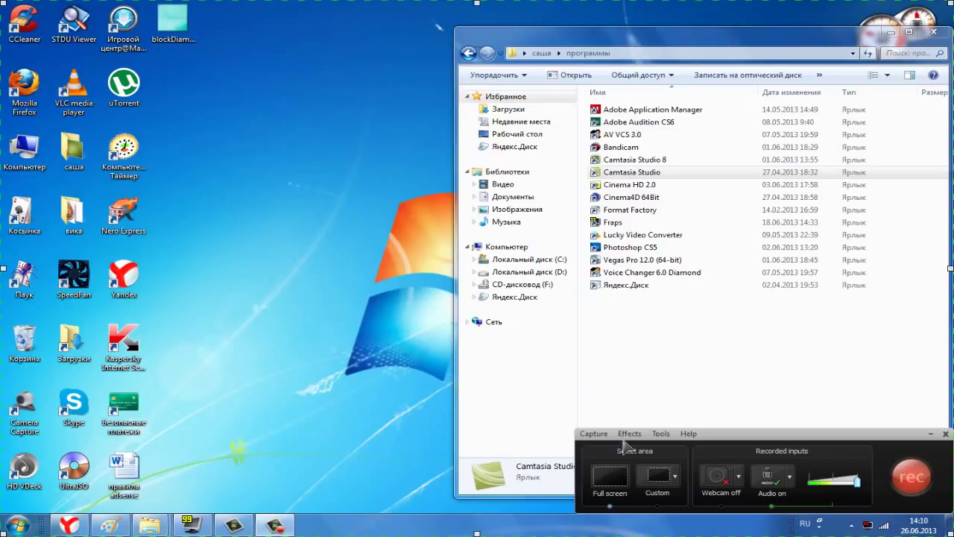
Switch to a custom recording area and resize it to 373 x 900 around the desktop icons
left_click(658, 478)
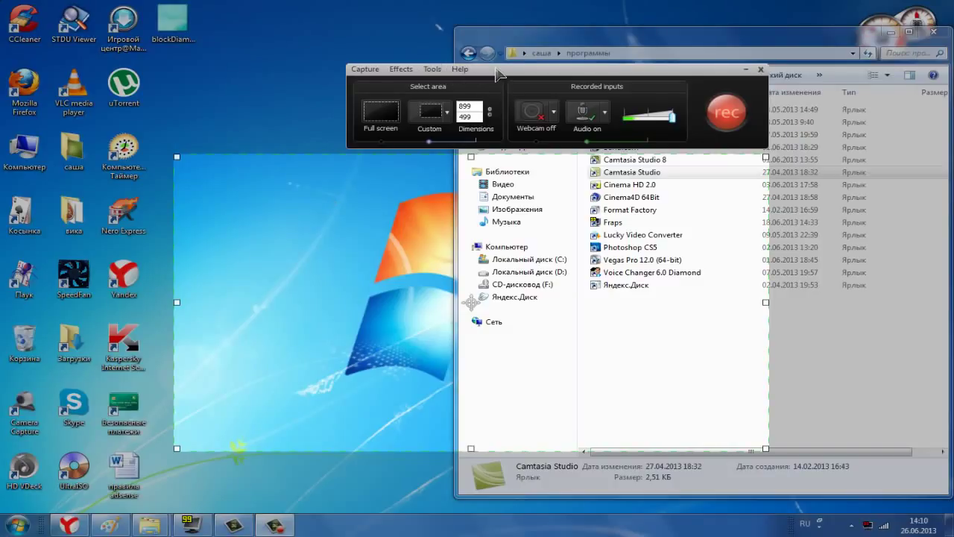
left_click_drag(501, 73, 576, 476)
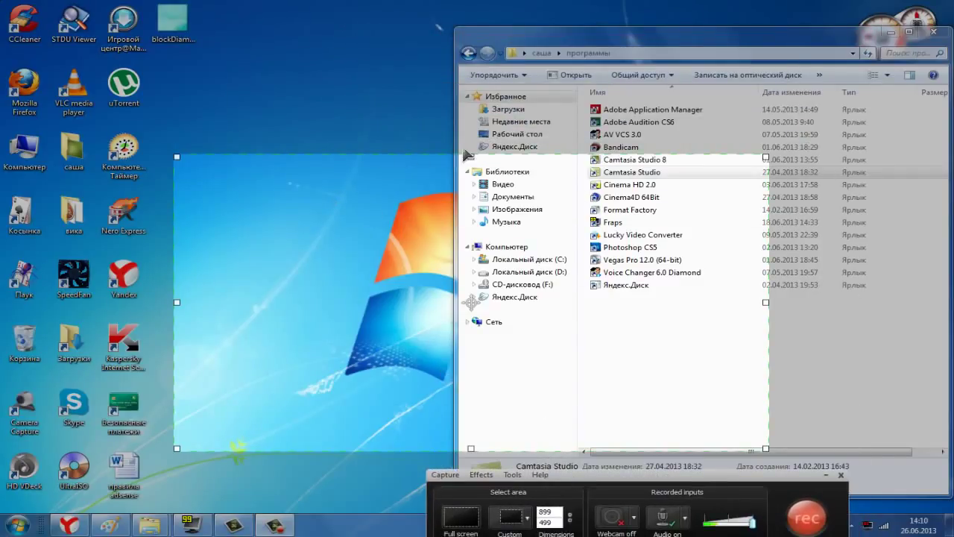
left_click_drag(471, 156, 471, 2)
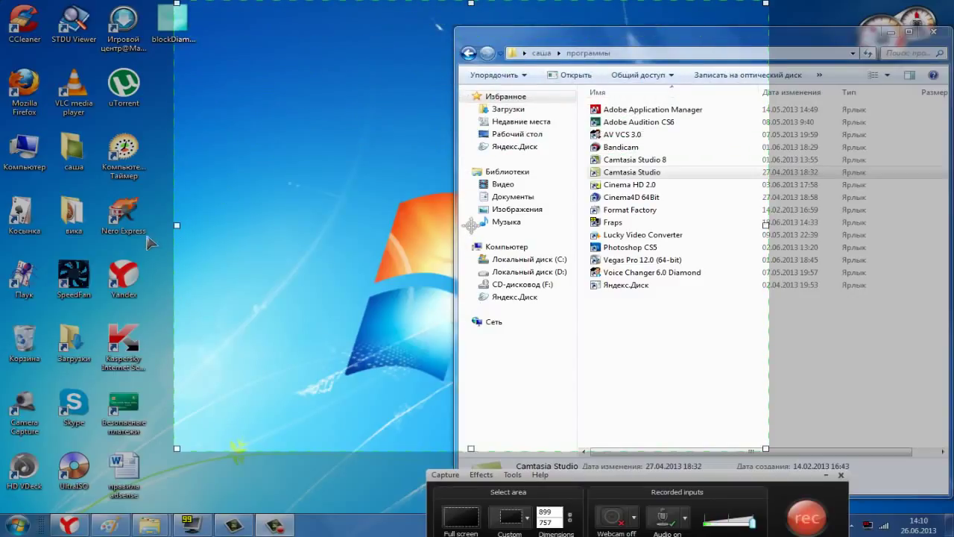
left_click_drag(177, 226, 2, 226)
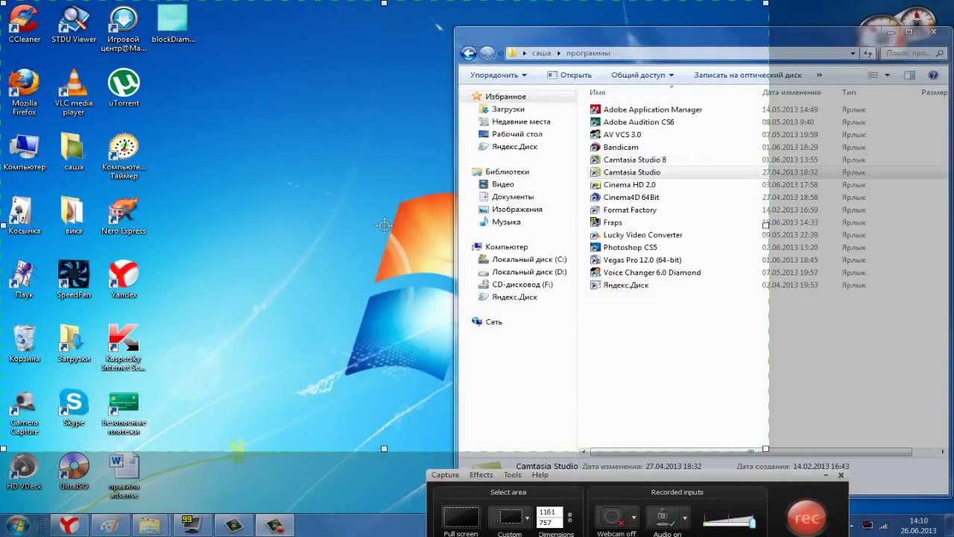
left_click_drag(383, 447, 384, 533)
left_click_drag(765, 268, 245, 268)
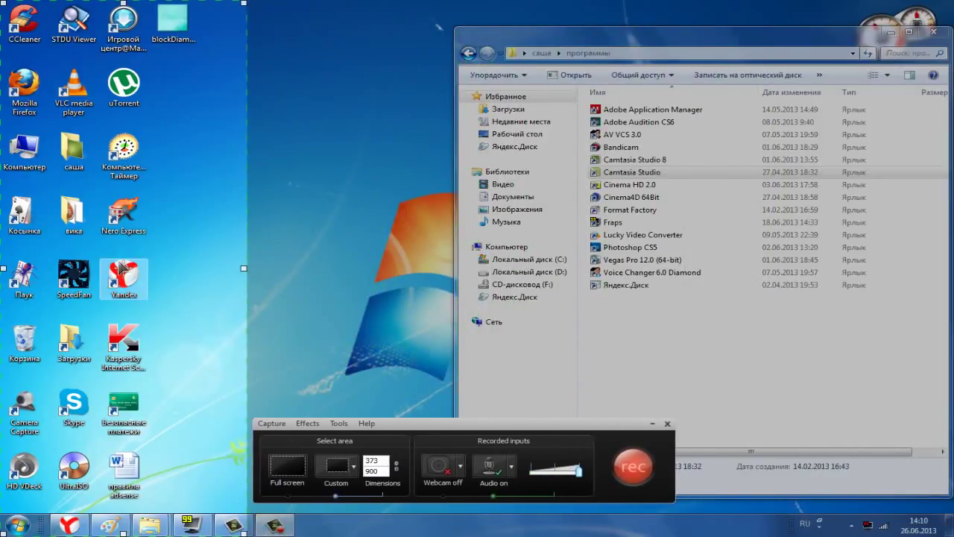
Move the custom area over the folder window and widen it to 774 x 900, then return to full-screen capture
left_click_drag(123, 267, 687, 267)
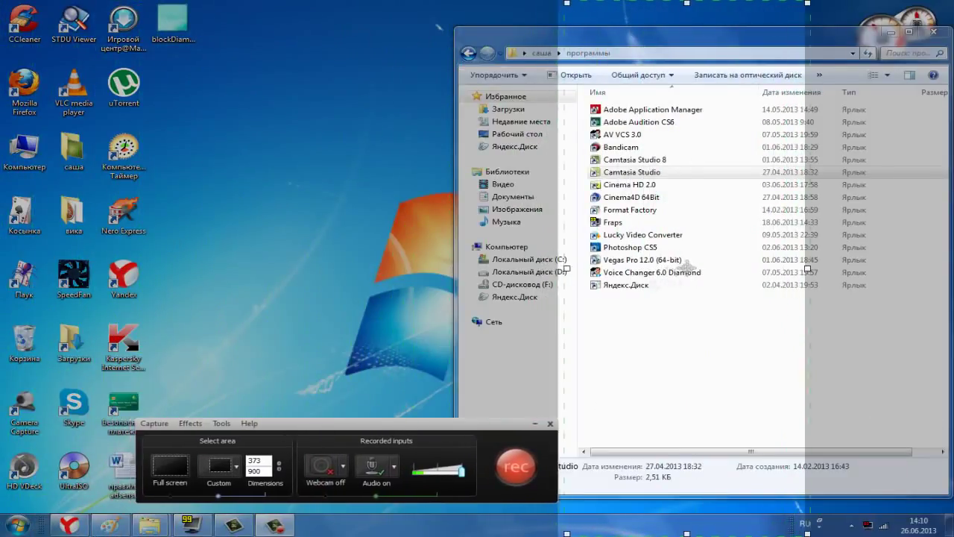
left_click_drag(566, 268, 437, 267)
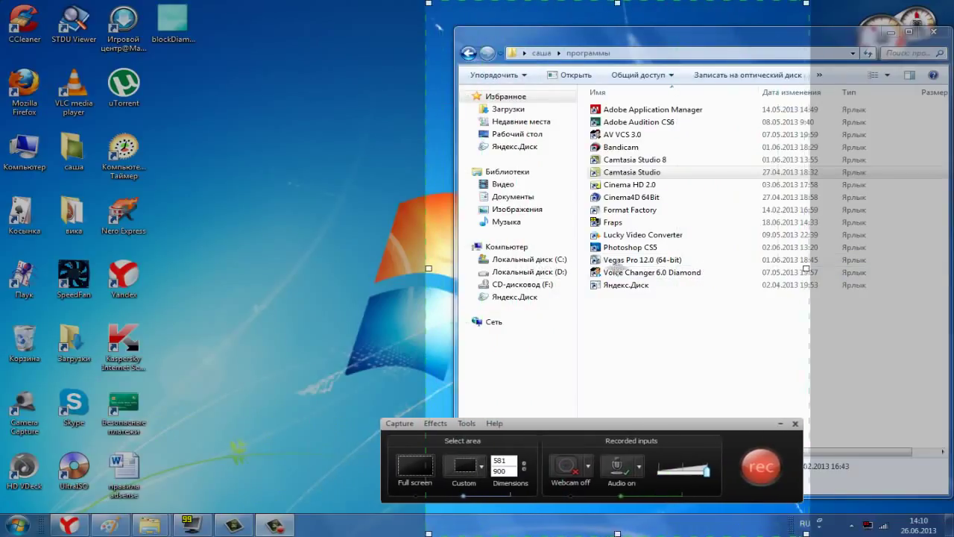
left_click_drag(805, 269, 871, 268)
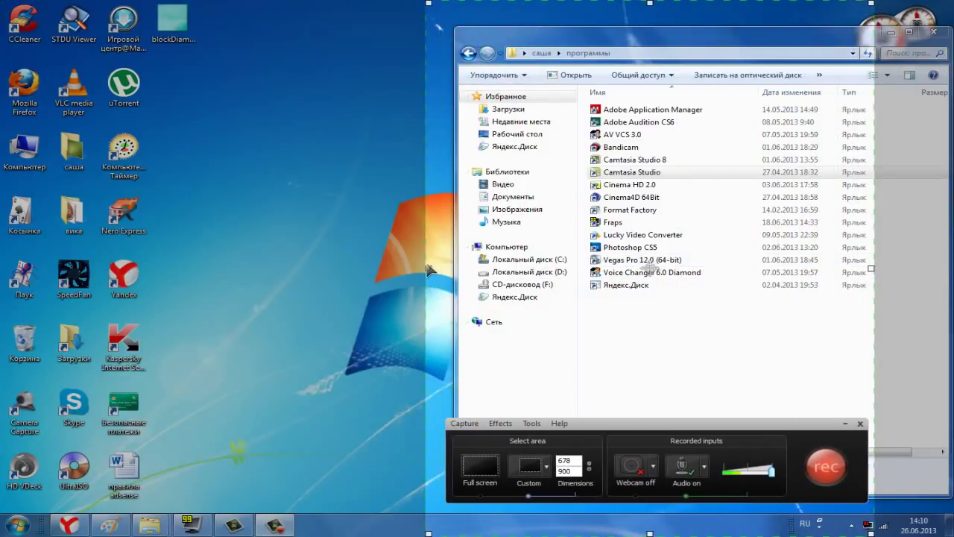
left_click_drag(428, 268, 365, 268)
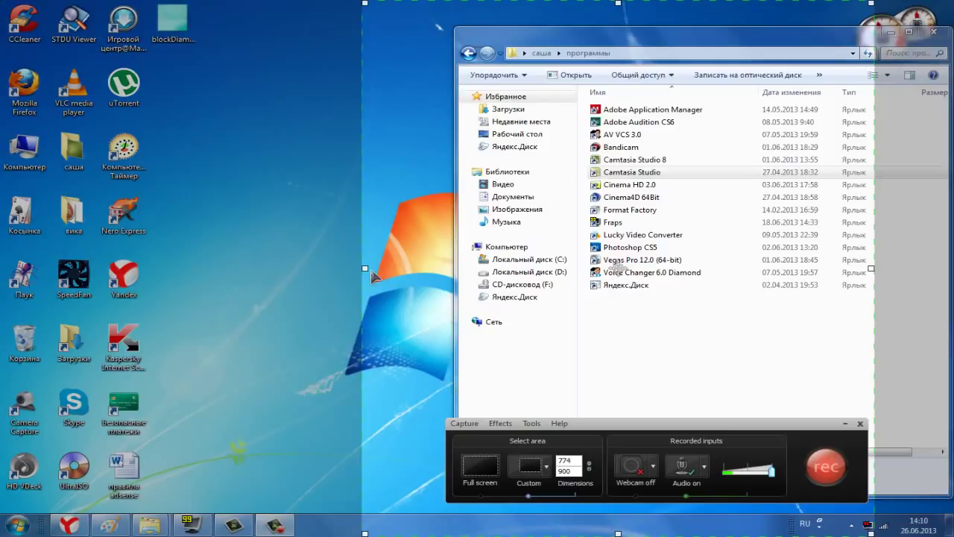
left_click(478, 469)
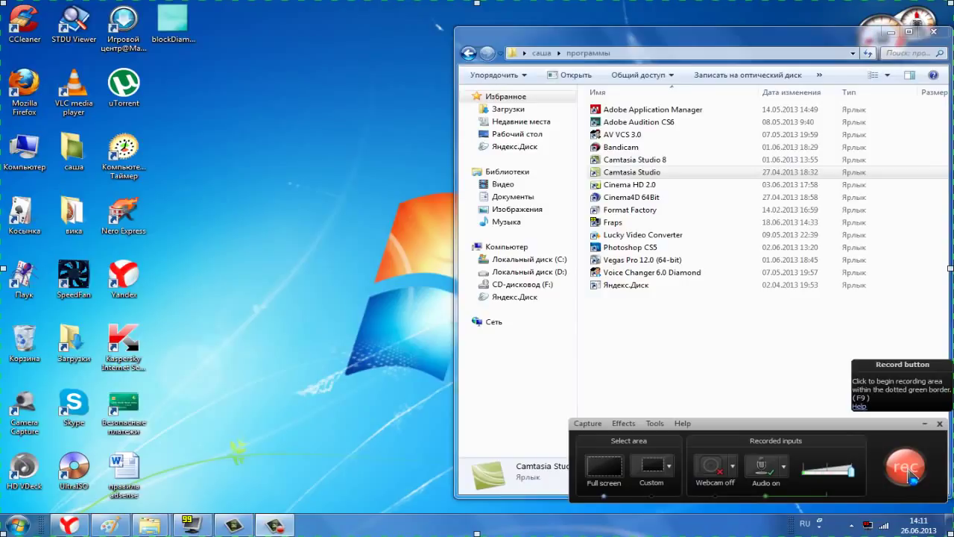
Review the recorder's capture, effects and tools options, including the commands for starting and stopping a recording
left_click(587, 424)
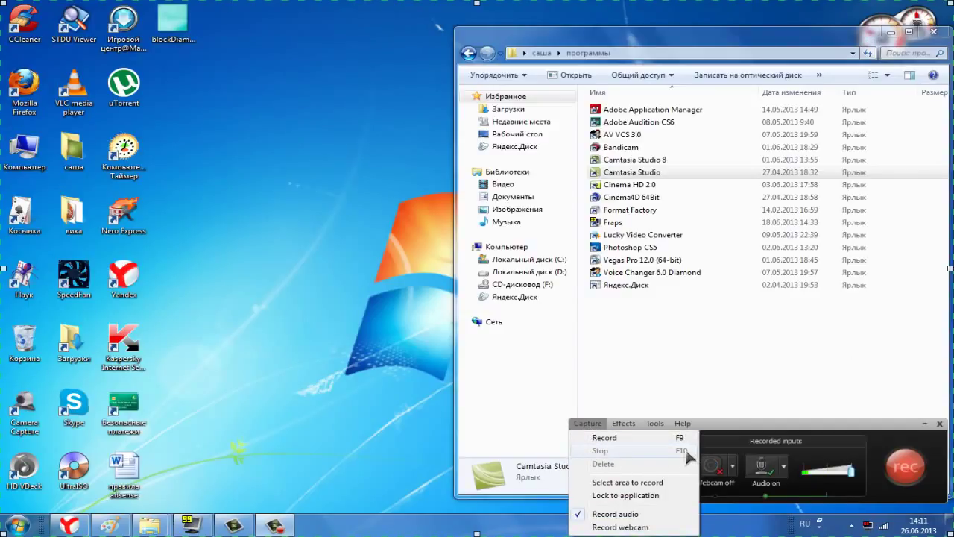
left_click(348, 418)
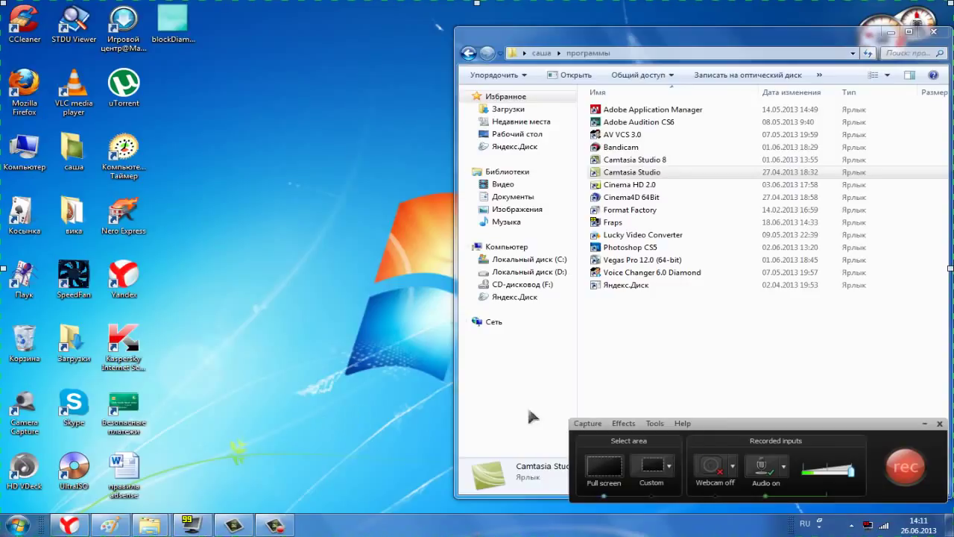
left_click(623, 423)
mouse_move(655, 423)
mouse_move(623, 423)
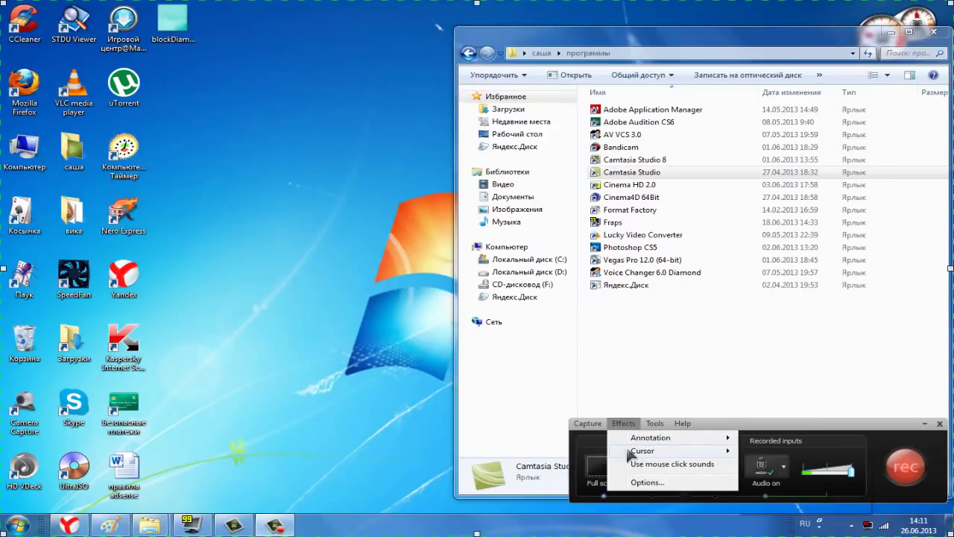
mouse_move(636, 453)
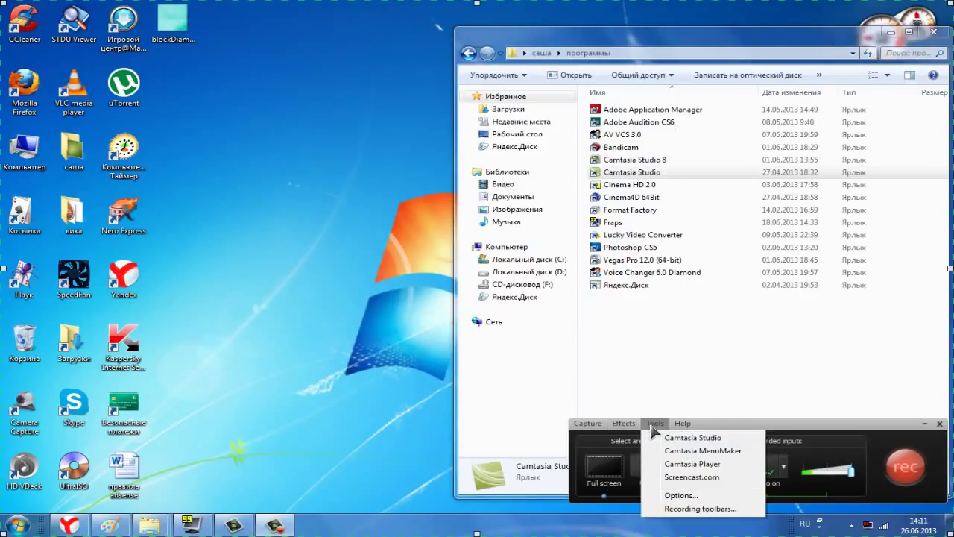
mouse_move(588, 423)
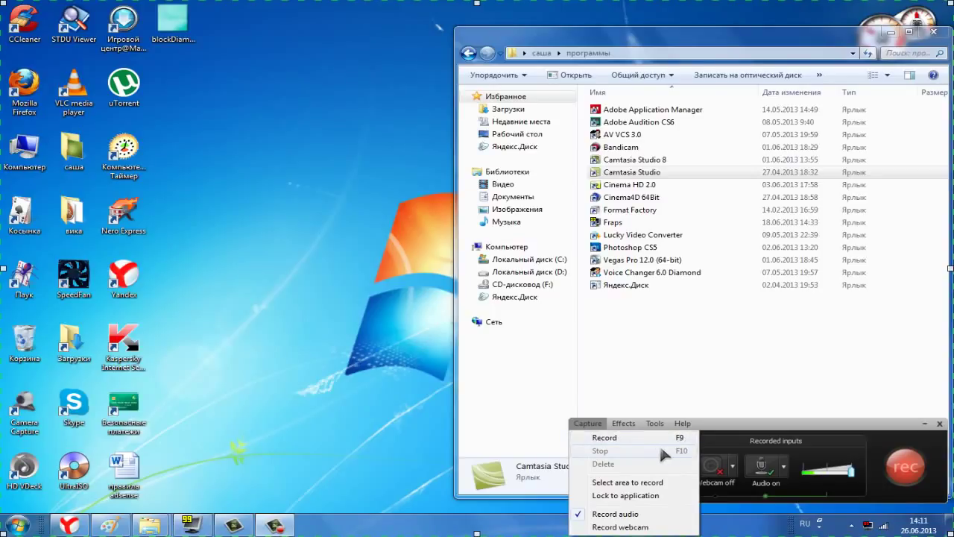
left_click(348, 381)
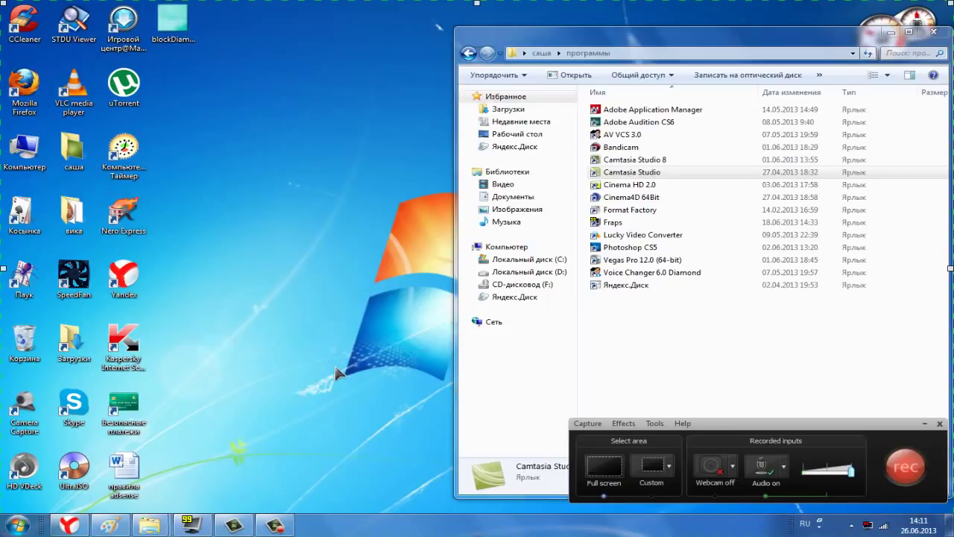
Record the full screen while closing the программы folder window and opening and closing the blockDiamond image
key("F9")
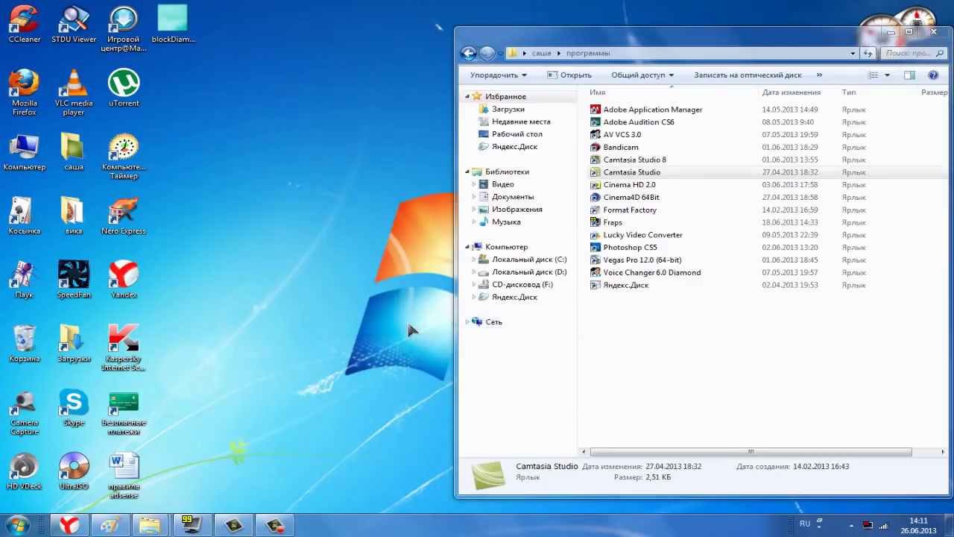
left_click_drag(661, 36, 498, 50)
left_click(771, 46)
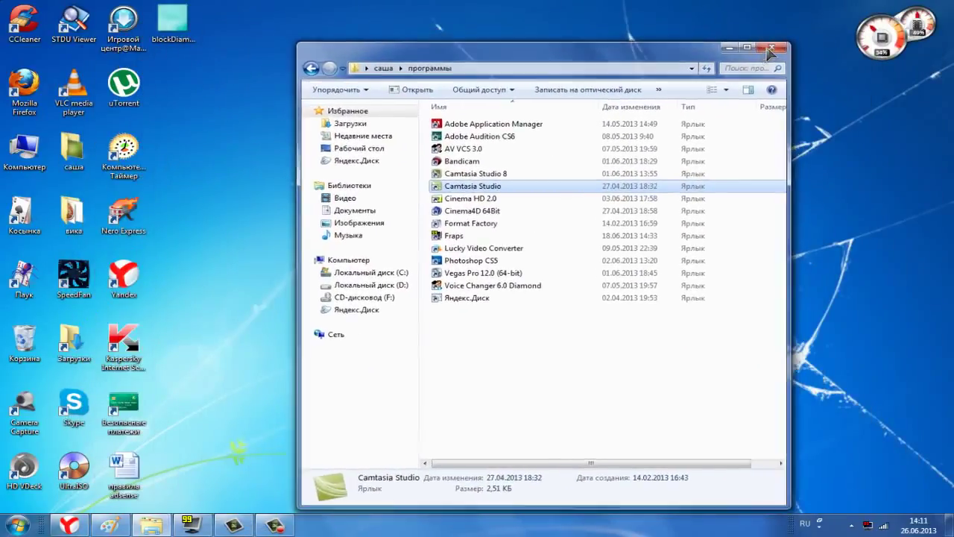
double_click(179, 37)
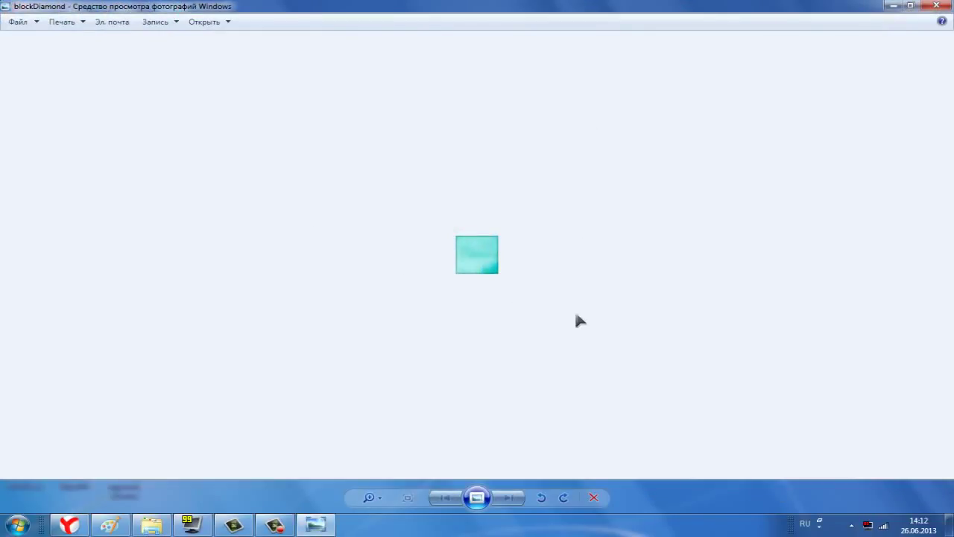
left_click(941, 6)
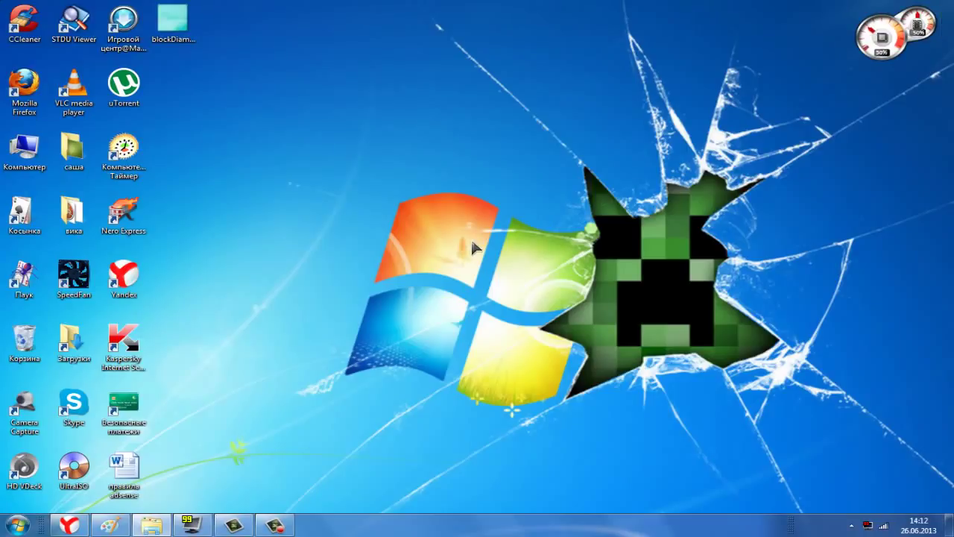
key("F10")
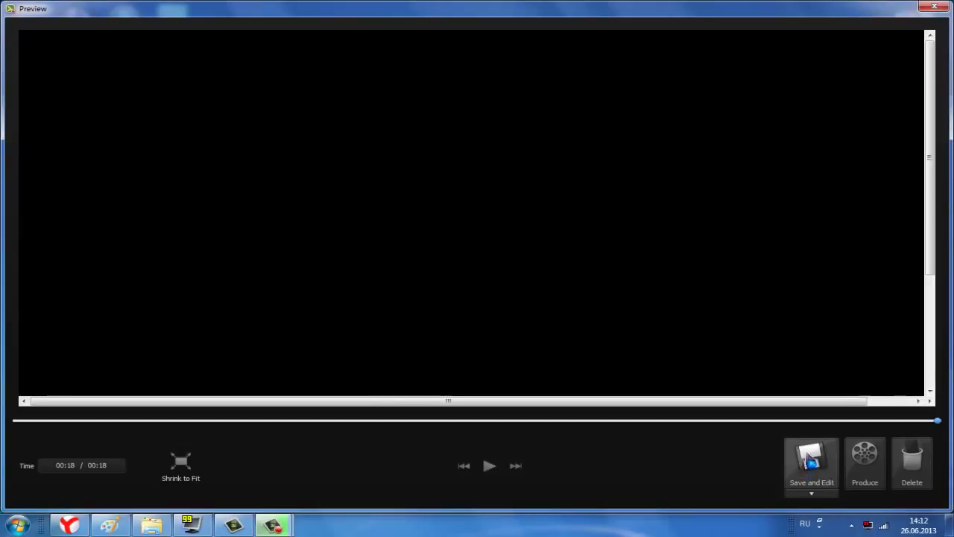
Save the recording to the desktop as выаап in Camtasia Recording format and open it for editing
left_click(812, 462)
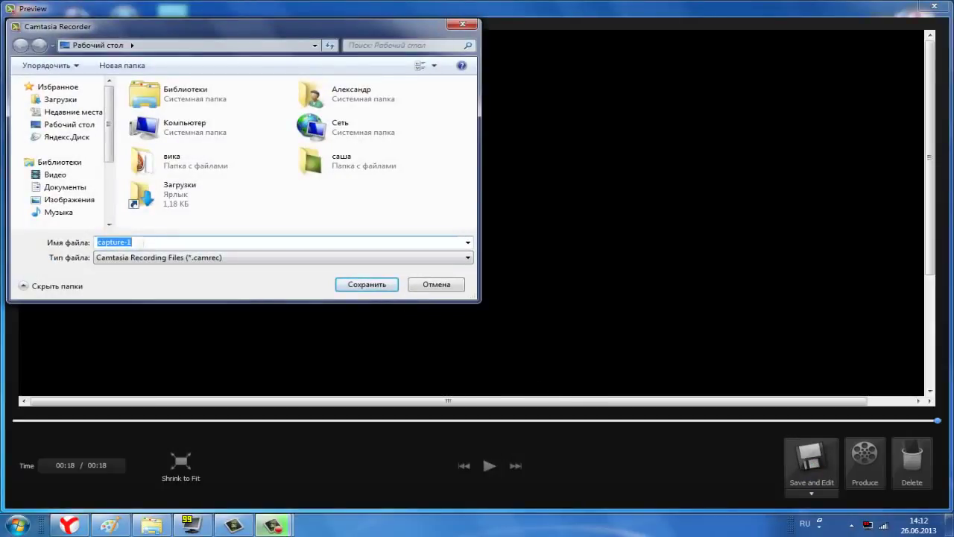
key("BackSpace")
type("выаап")
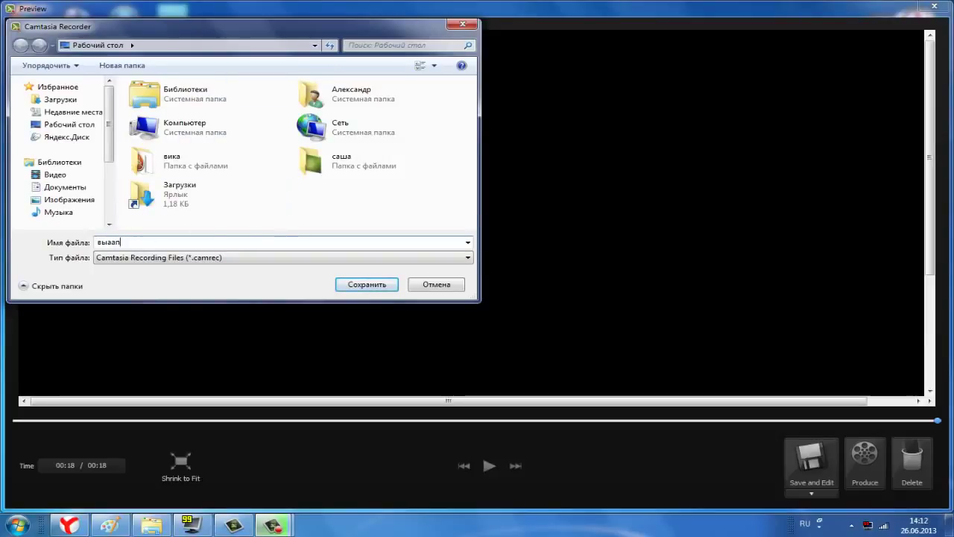
left_click(354, 288)
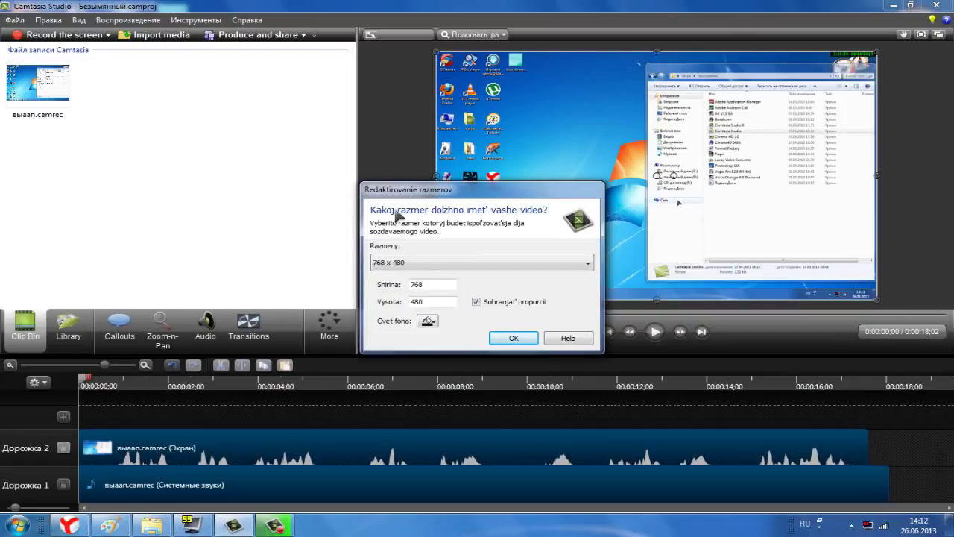
Set the video dimensions to 1280 x 720 for YouTube & Screencast and stretch the clip sideways to fill the whole frame
left_click(477, 262)
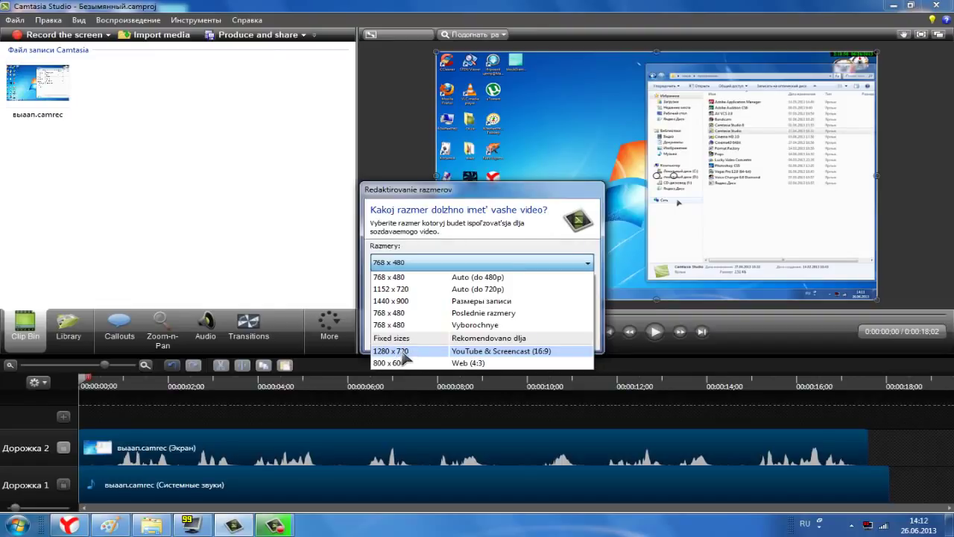
left_click(435, 351)
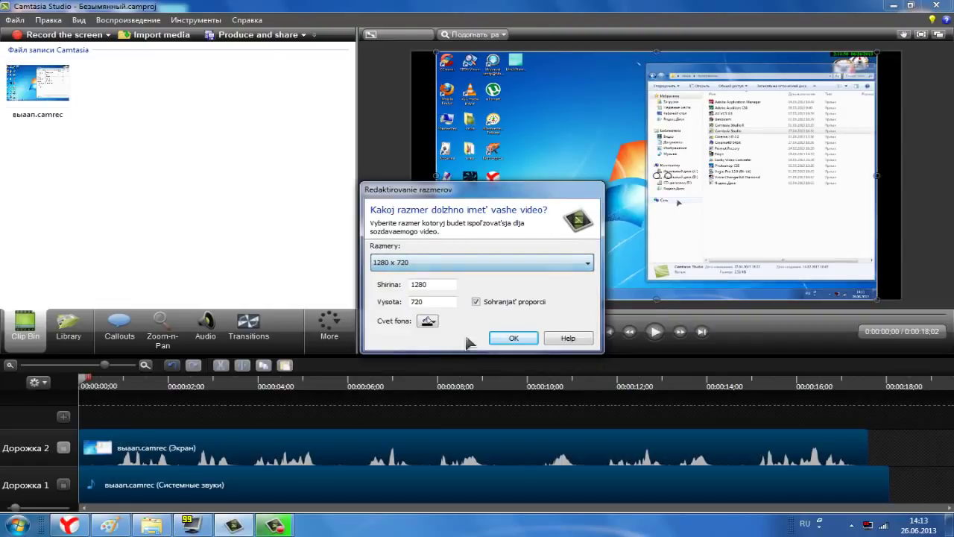
left_click(520, 336)
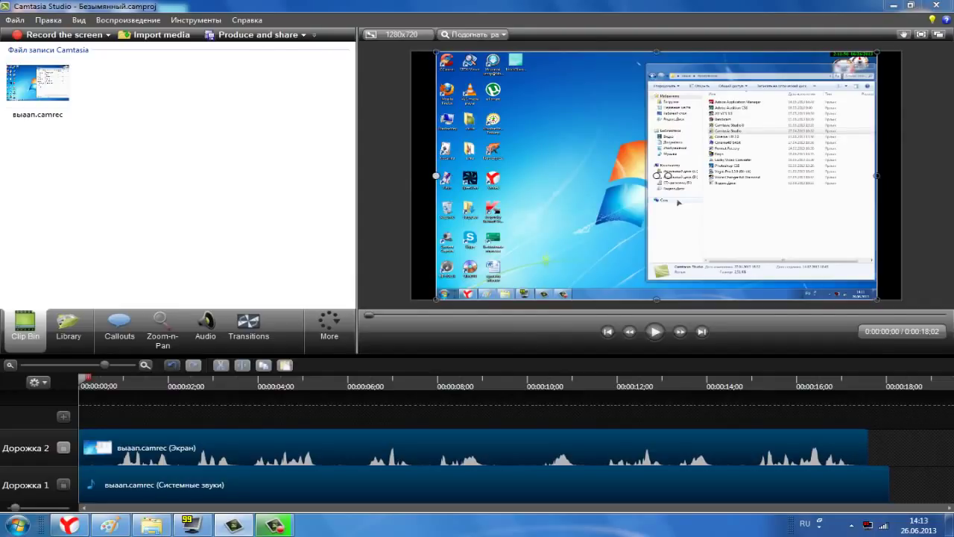
left_click_drag(436, 176, 412, 176)
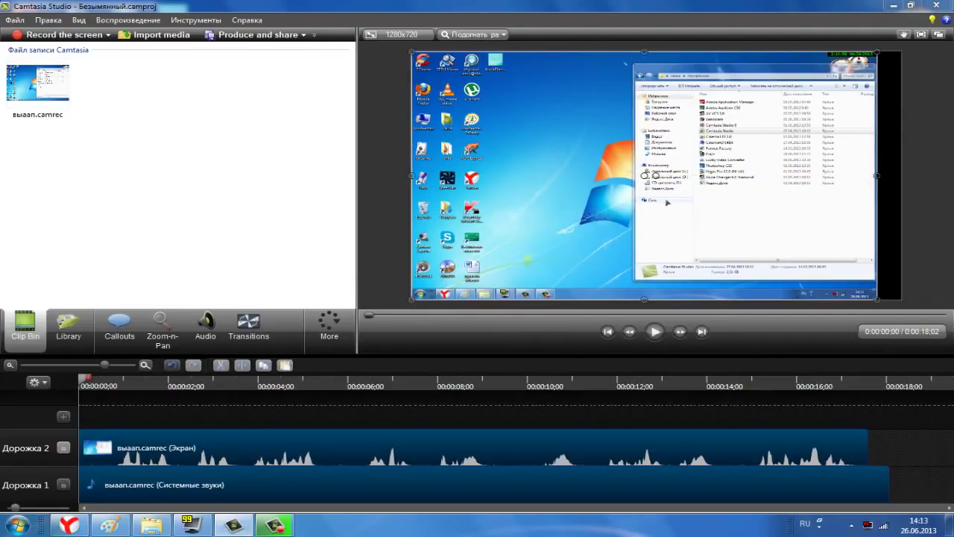
left_click_drag(877, 176, 902, 176)
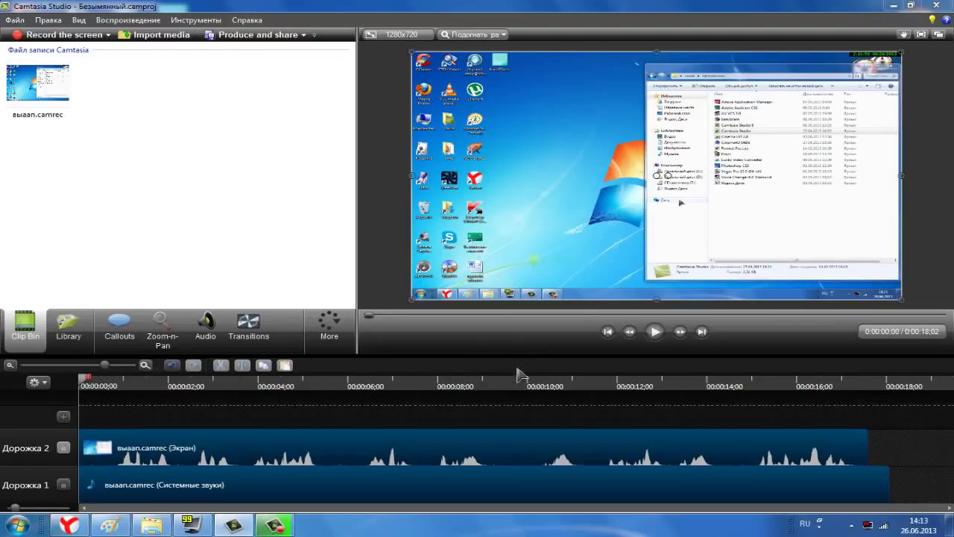
Play back the recording in the preview, then return the playhead to the start of the timeline
left_click(654, 332)
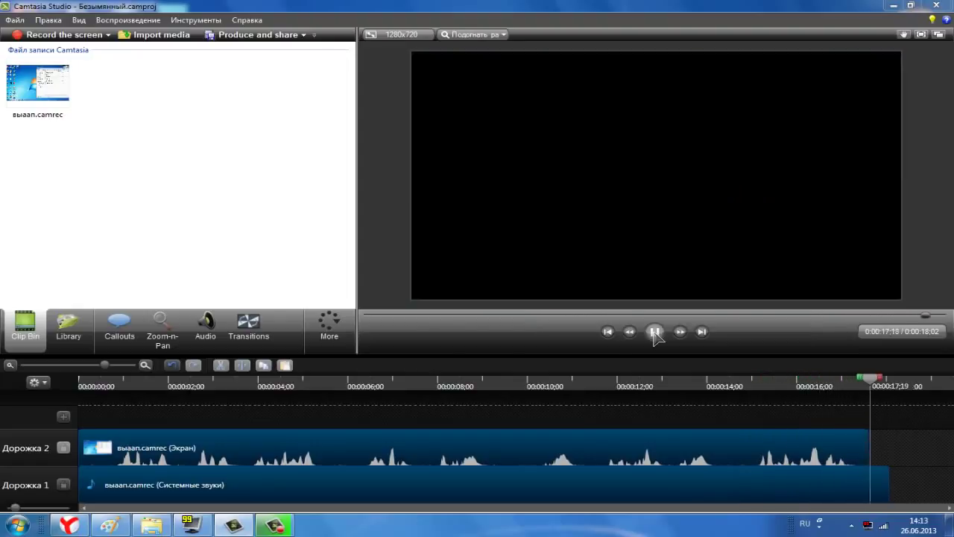
left_click(655, 333)
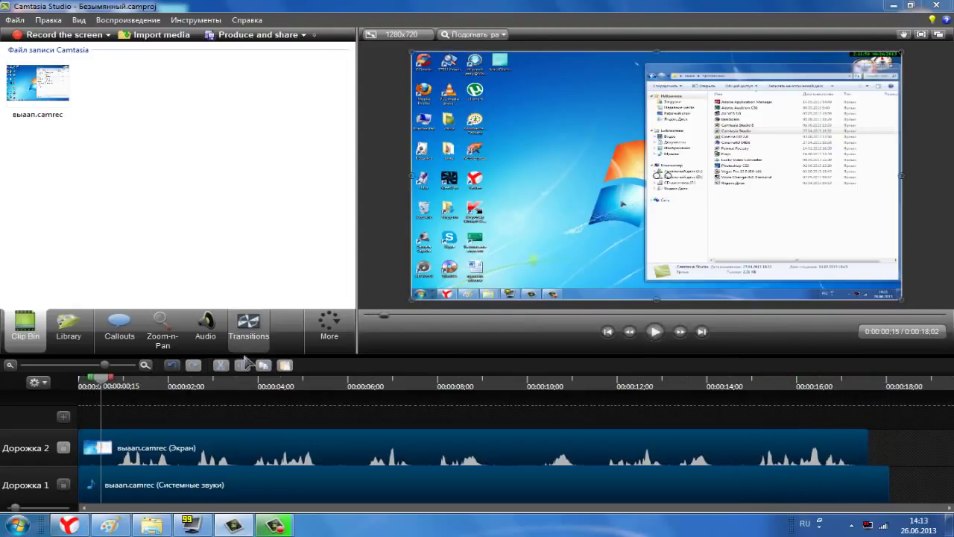
left_click(73, 380)
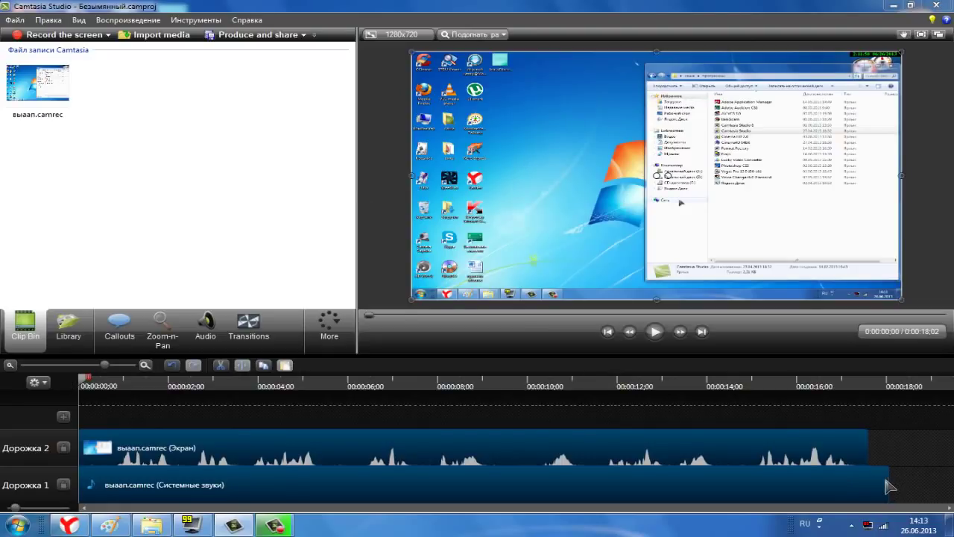
Trim the end of the system sounds clip on Дорожка 1 to match the screen clip, giving a duration of 0:00:17;18
left_click_drag(890, 487, 868, 489)
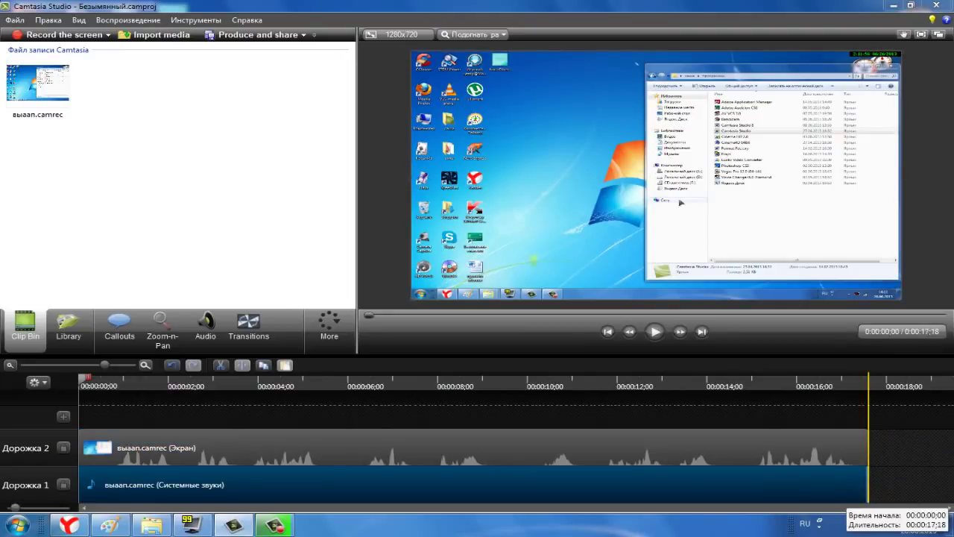
Undo the trim of the system sounds clip and delete that clip from Дорожка 1
key("ctrl+z")
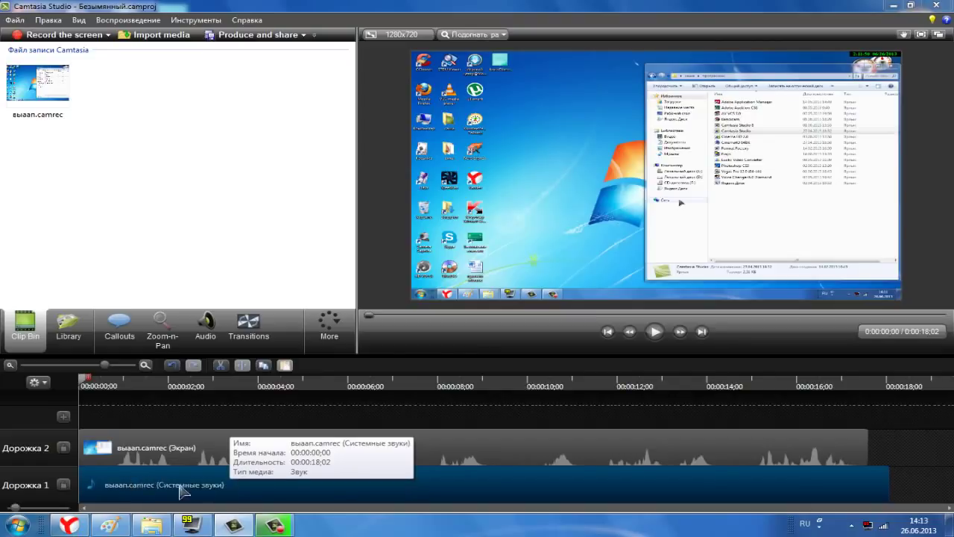
right_click(462, 470)
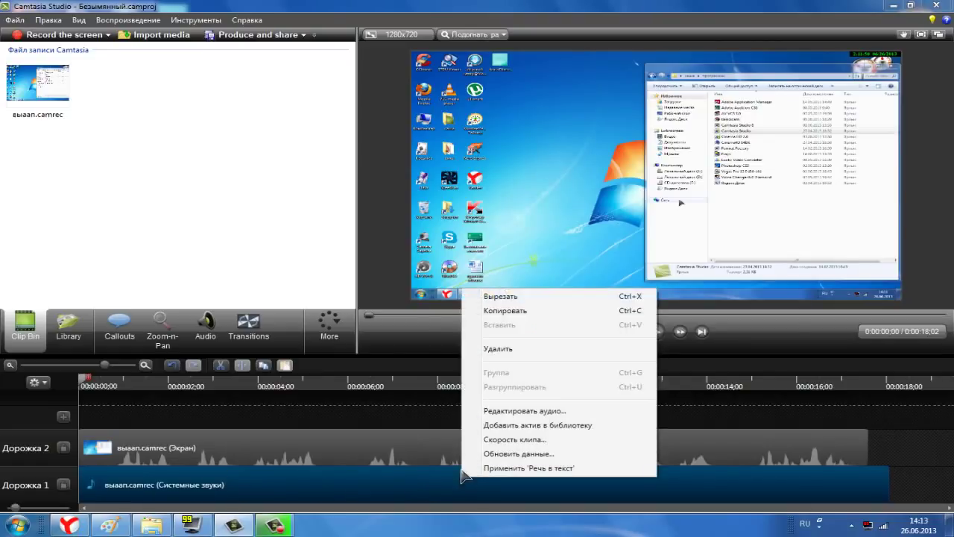
left_click(498, 348)
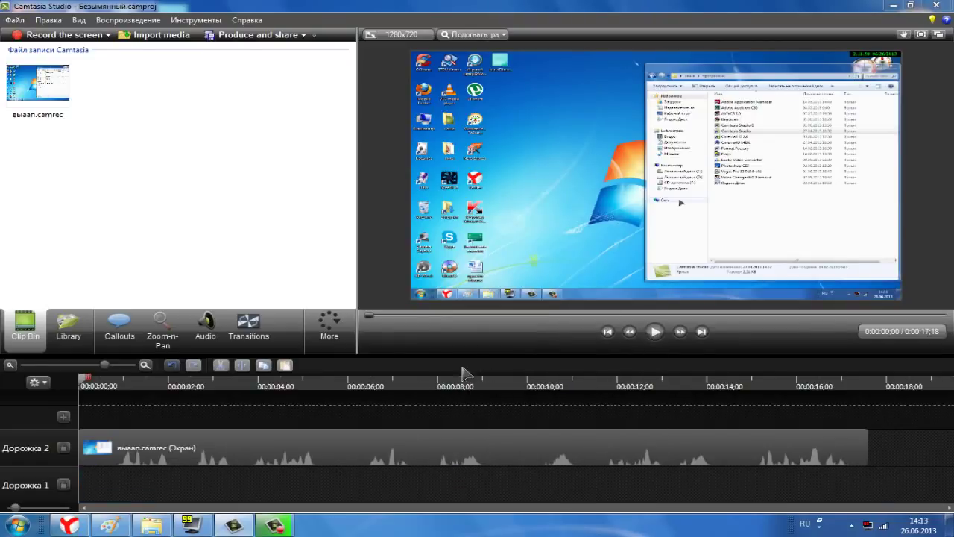
Move the screen clip from Дорожка 2 down to the start of Дорожка 1 and lock Дорожка 2
left_click(277, 455)
left_click_drag(277, 455, 276, 489)
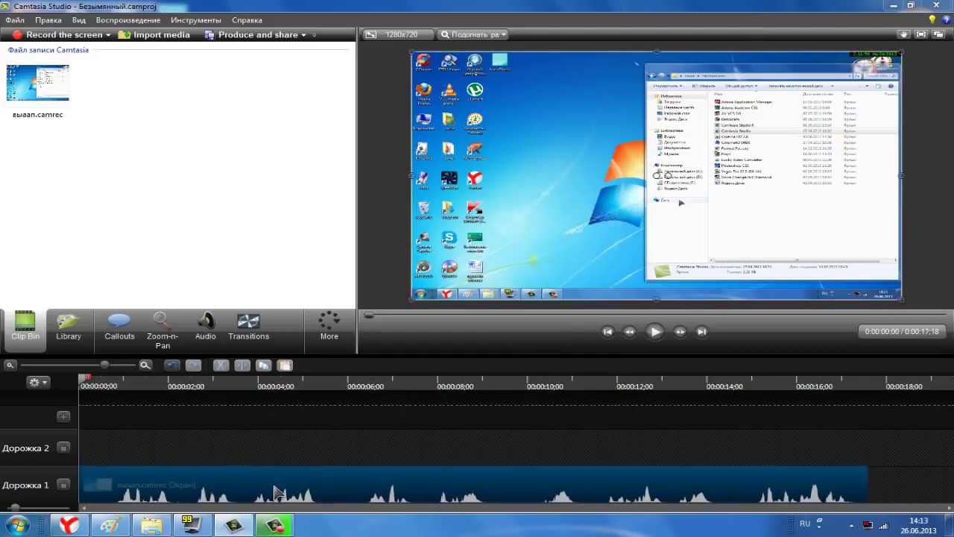
left_click(63, 449)
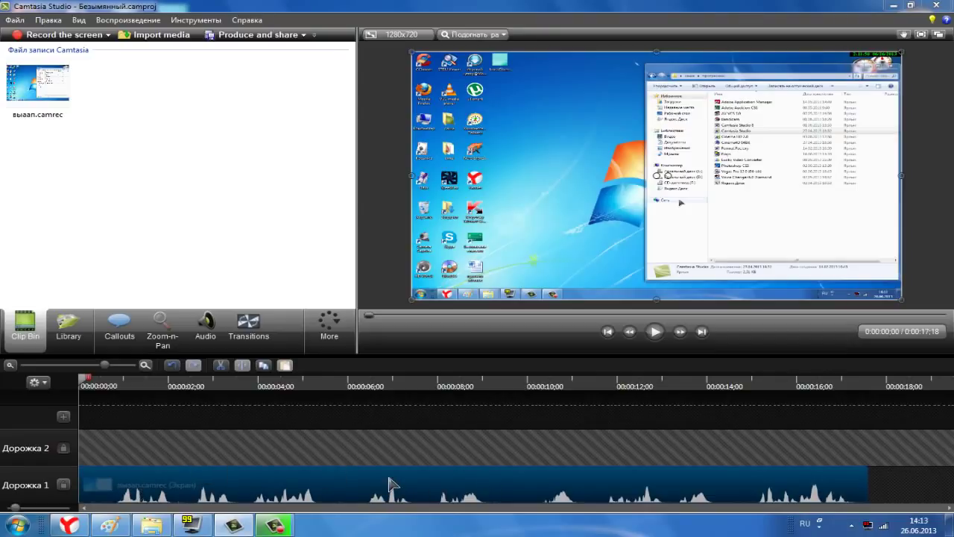
Enable noise removal for the screen clip on Дорожка 1 and raise its audio volume
left_click(207, 326)
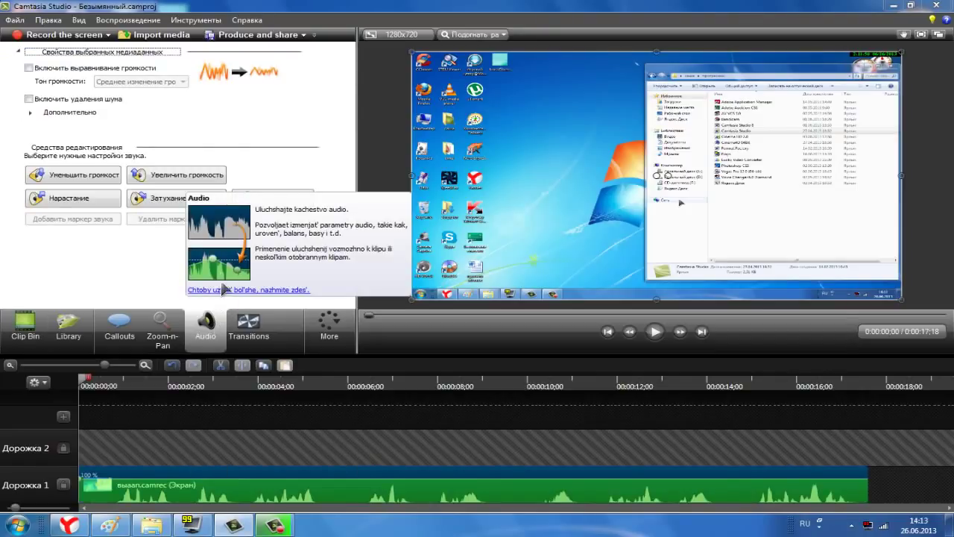
left_click(29, 99)
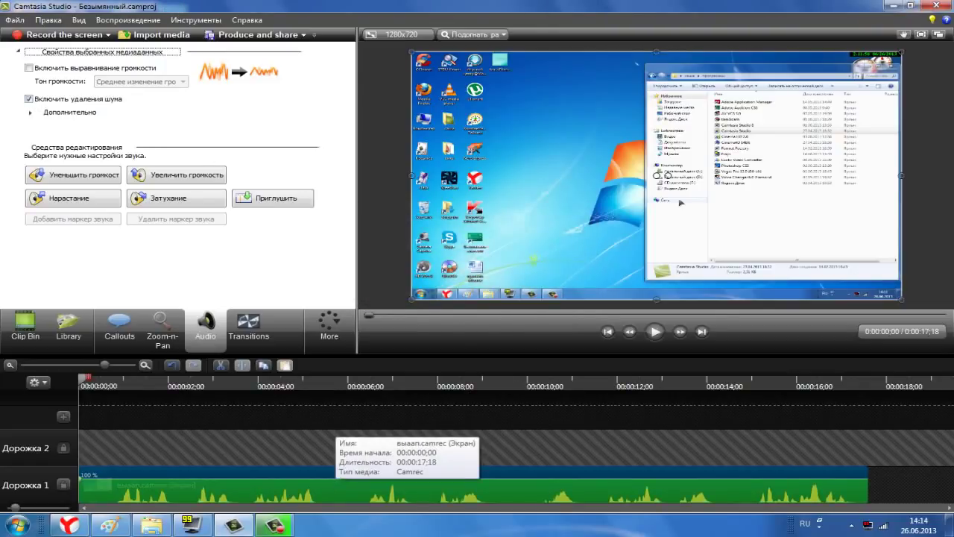
left_click(396, 477)
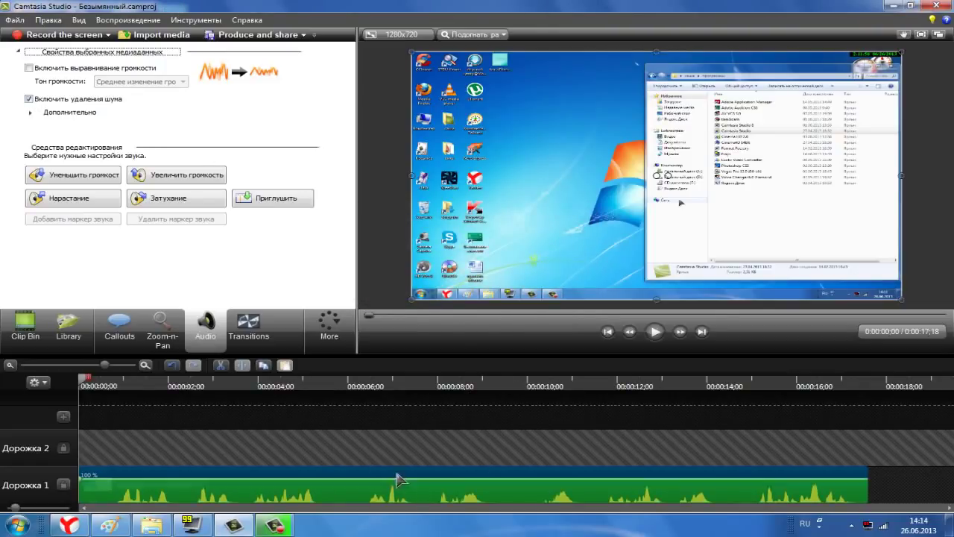
left_click(172, 181)
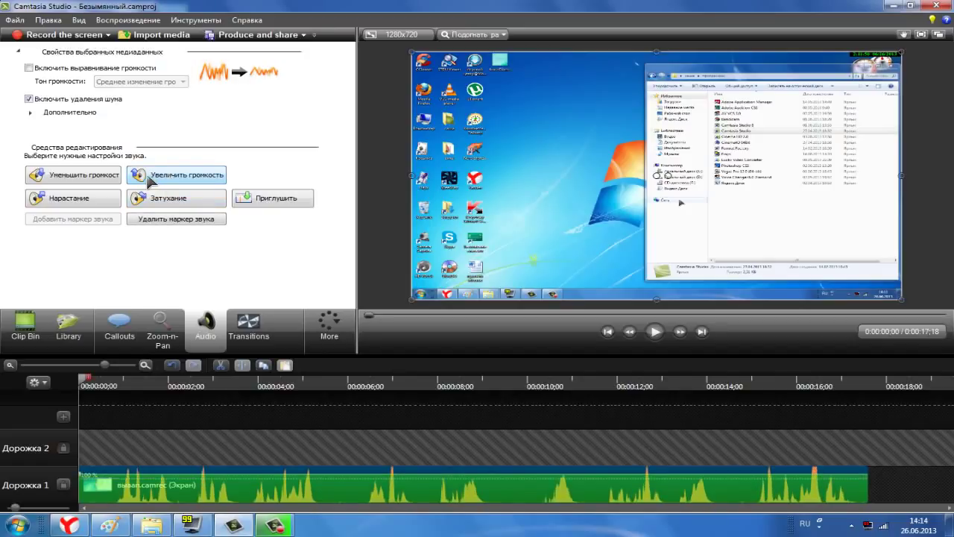
left_click(93, 179)
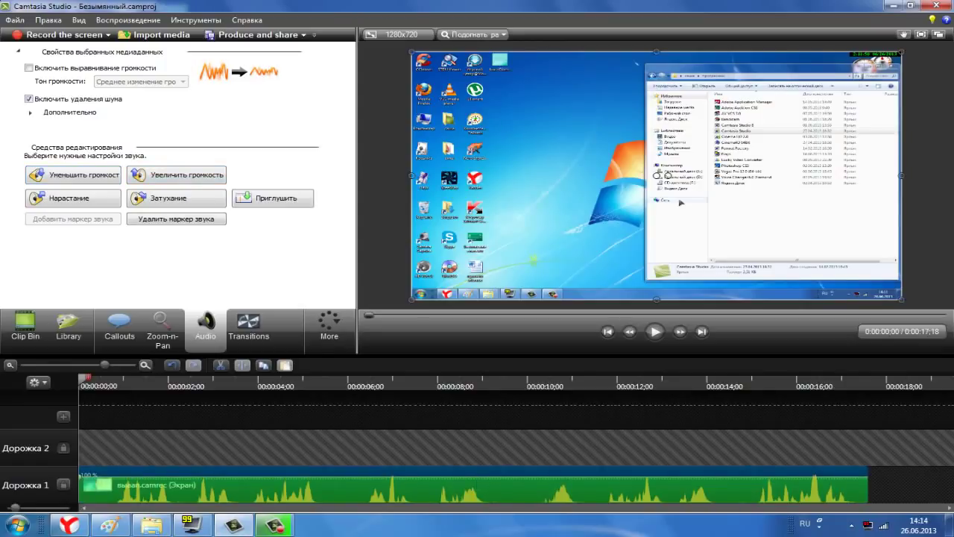
left_click(479, 485)
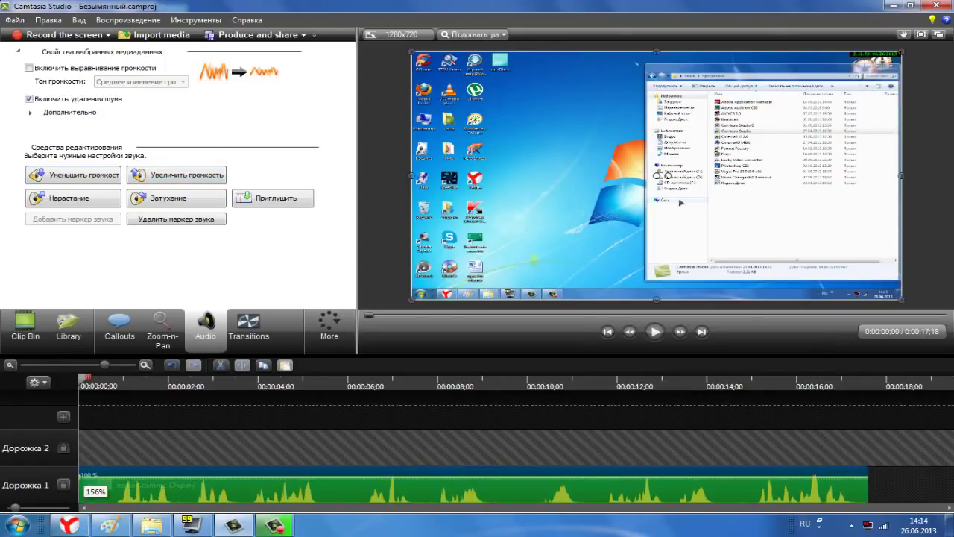
left_click_drag(480, 477, 534, 479)
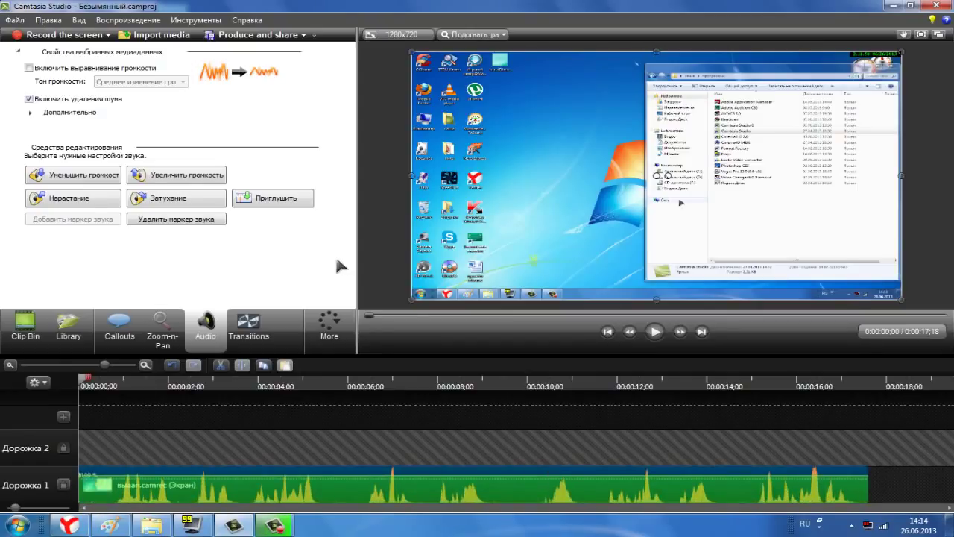
Add an audio fade-out and fade-in to the screen clip and shorten each to the very edge of the clip
left_click(187, 203)
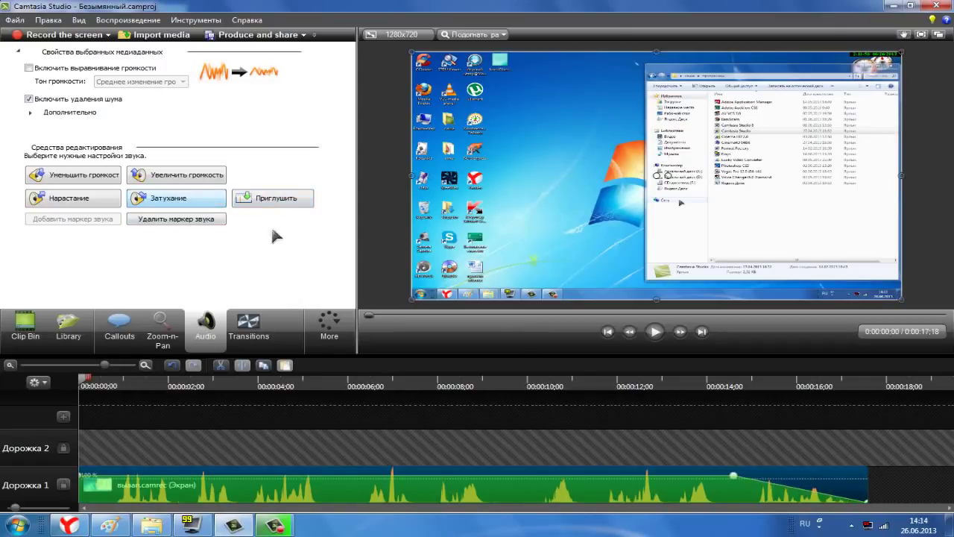
left_click_drag(750, 475, 887, 486)
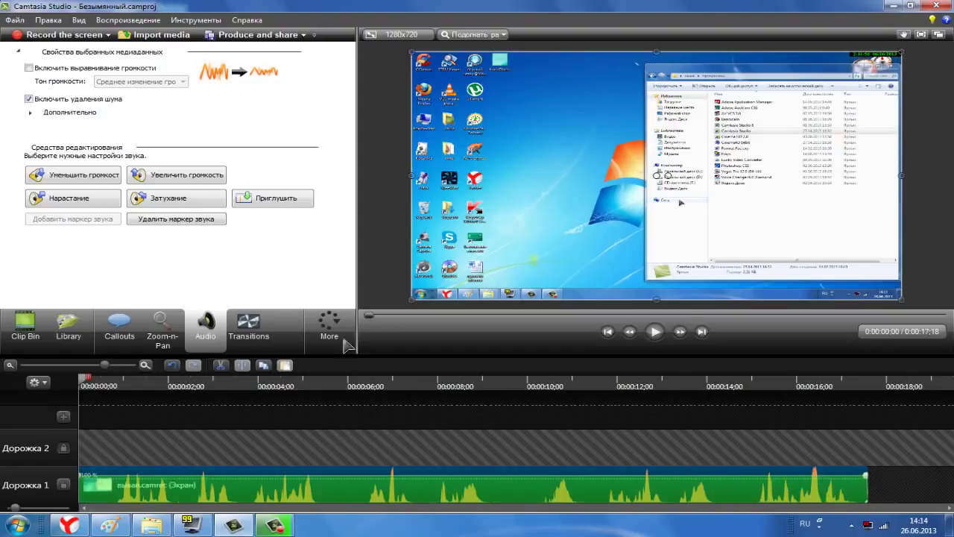
left_click(61, 201)
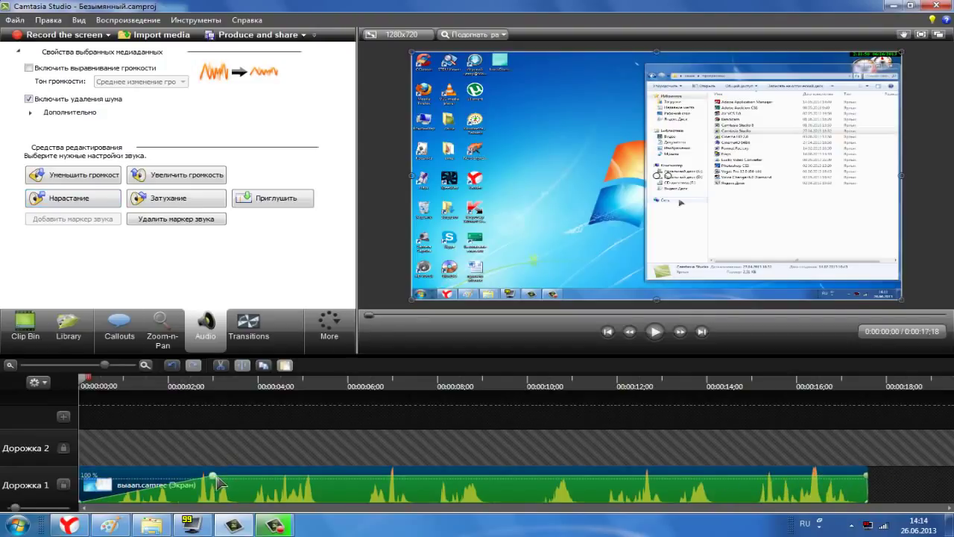
left_click_drag(213, 475, 82, 477)
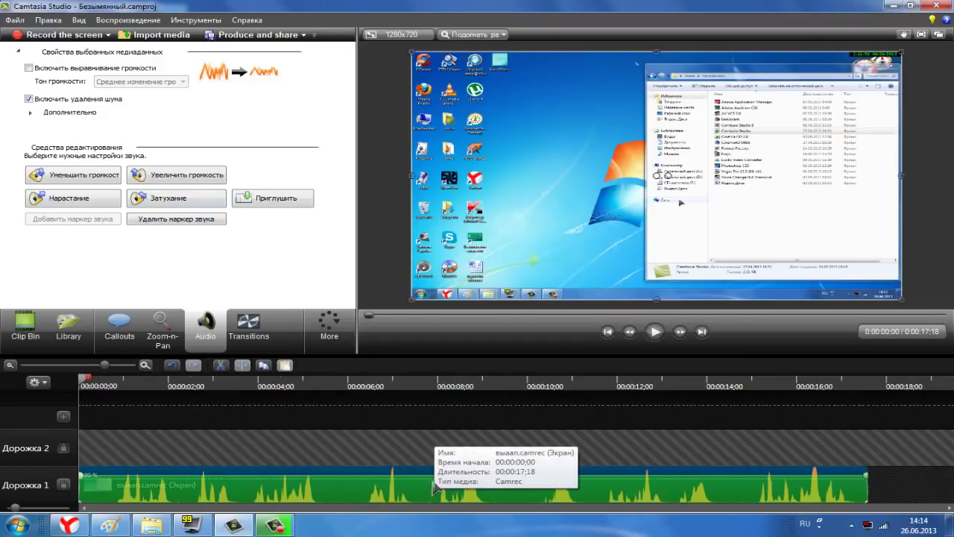
left_click(20, 337)
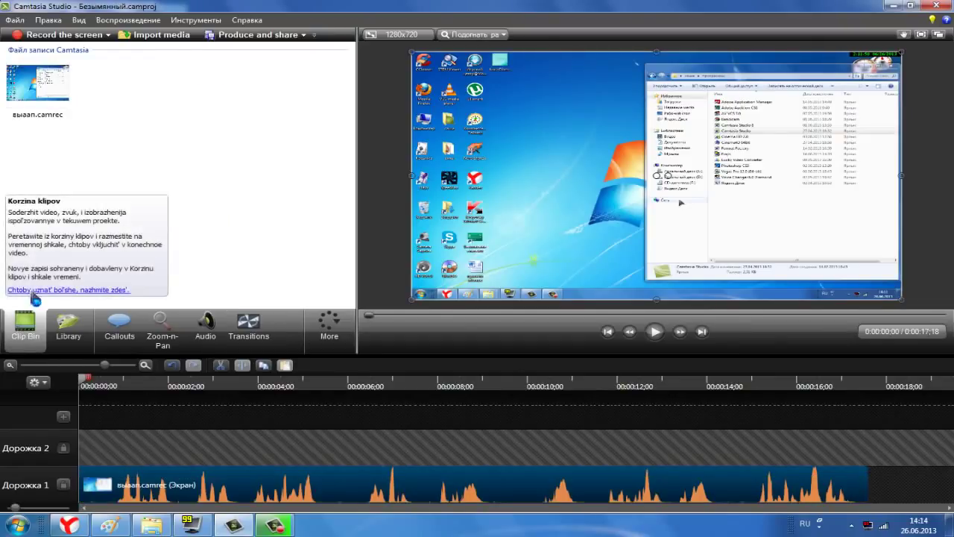
left_click(246, 323)
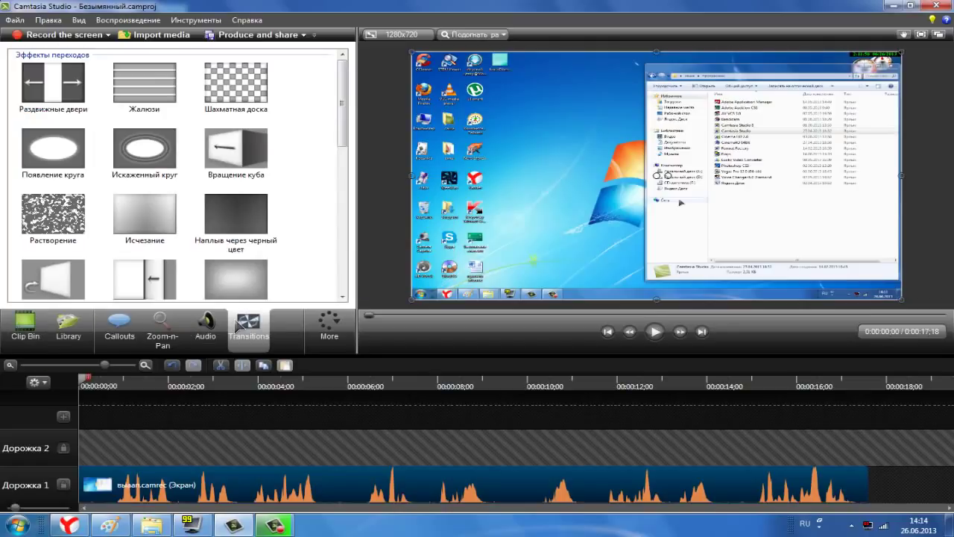
Add a callout at the start of the timeline with the filled rounded rectangle shape, and unlock Дорожка 2
left_click(126, 322)
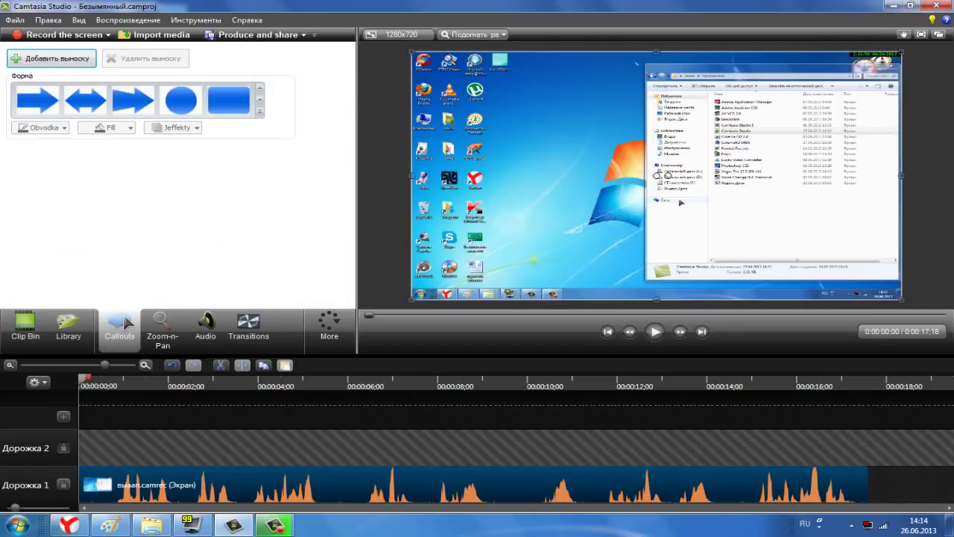
left_click(59, 60)
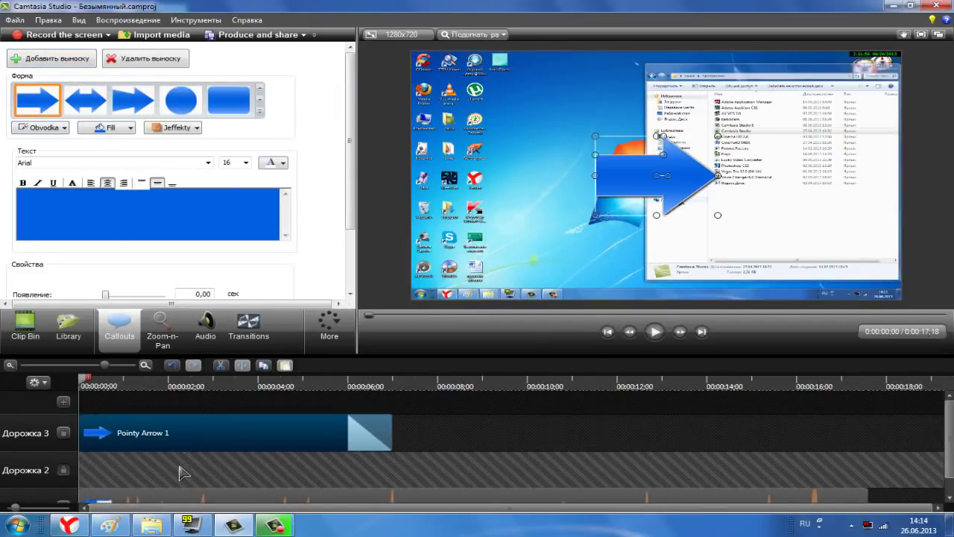
left_click(64, 470)
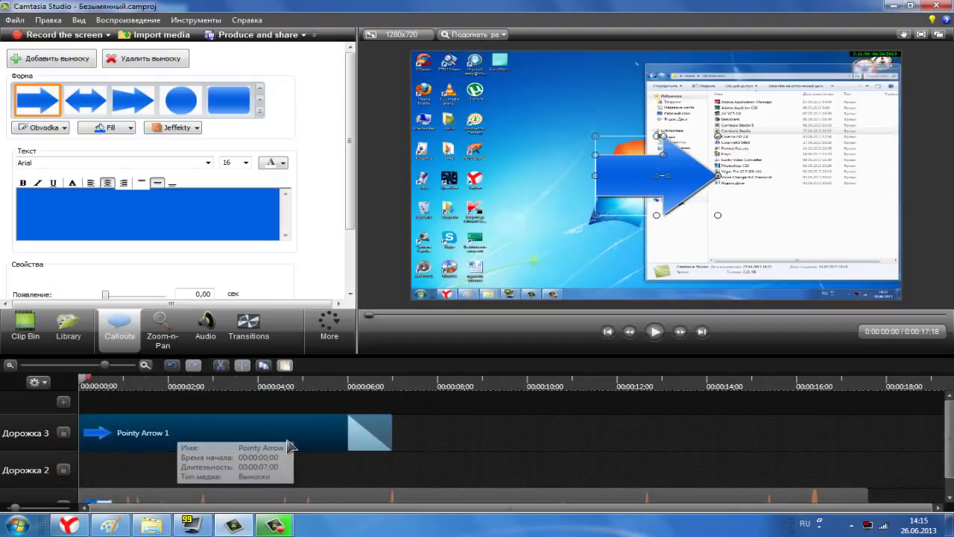
mouse_move(697, 208)
left_mouse_down()
mouse_move(618, 189)
mouse_move(618, 203)
mouse_move(696, 208)
left_mouse_up()
left_click(233, 112)
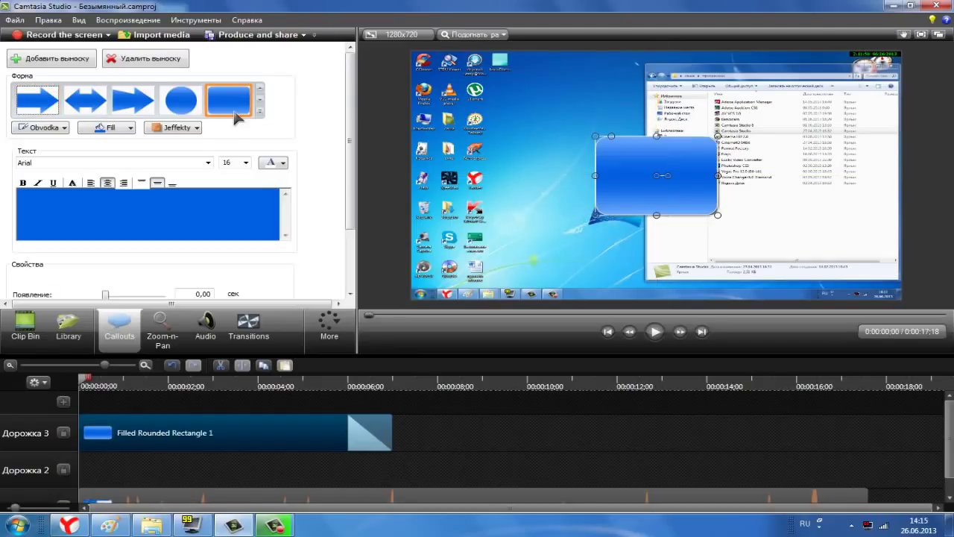
Shrink the rounded rectangle callout in width and height so it sits over the file list of the recorded folder window
mouse_move(662, 175)
left_mouse_down()
mouse_move(580, 198)
mouse_move(478, 88)
mouse_move(662, 176)
left_mouse_up()
left_click_drag(720, 181, 828, 181)
left_click_drag(595, 175, 731, 175)
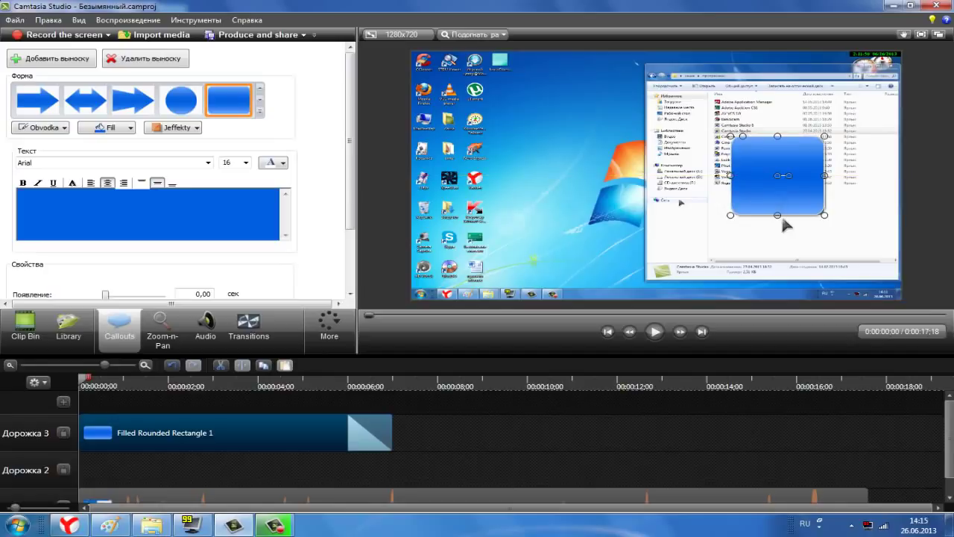
left_click_drag(778, 215, 777, 199)
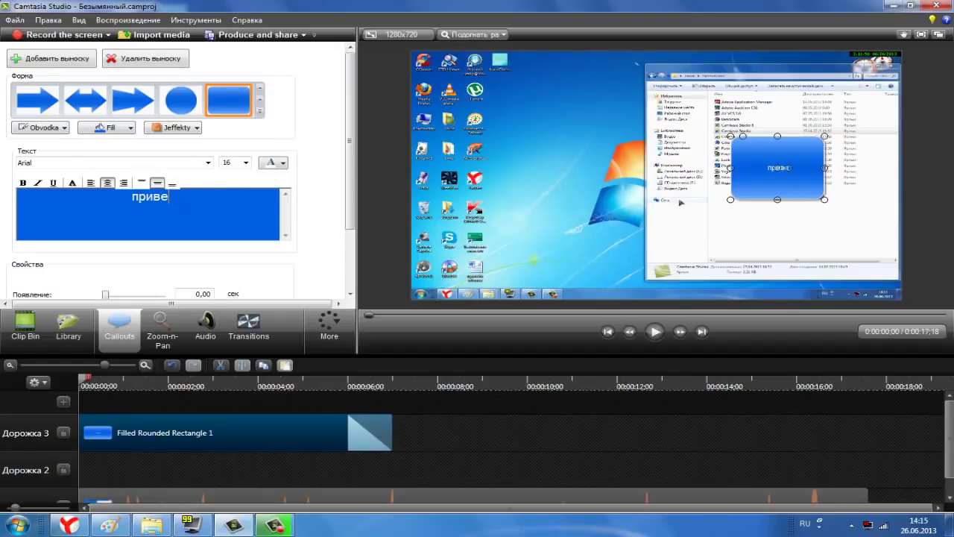
Enter the callout text "привет" in size 72 and move the callout to the upper-left corner of the video frame
left_click(245, 162)
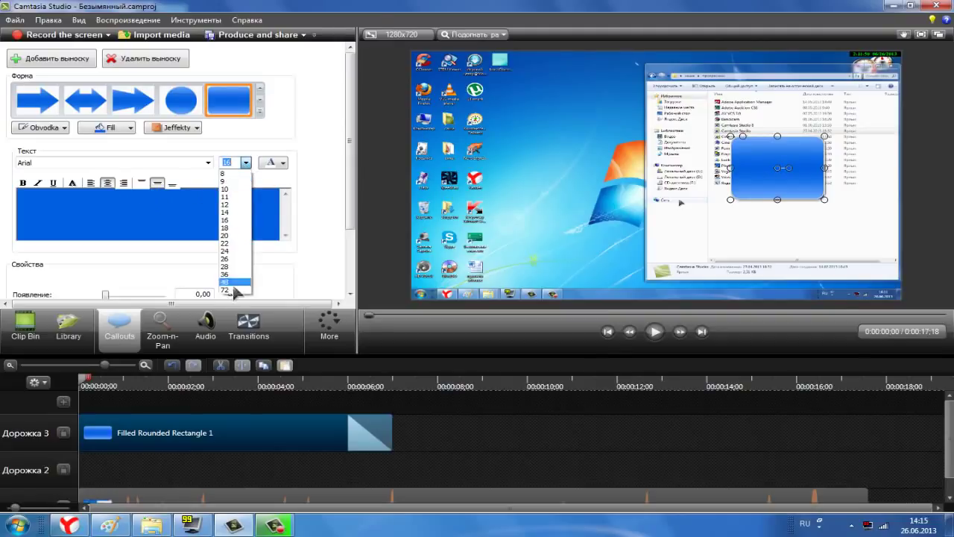
left_click(234, 293)
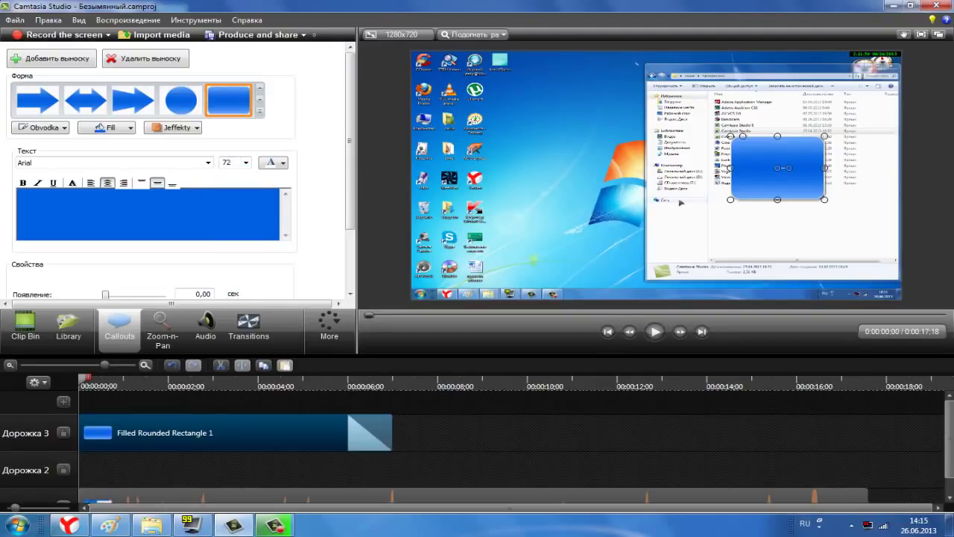
type("привет")
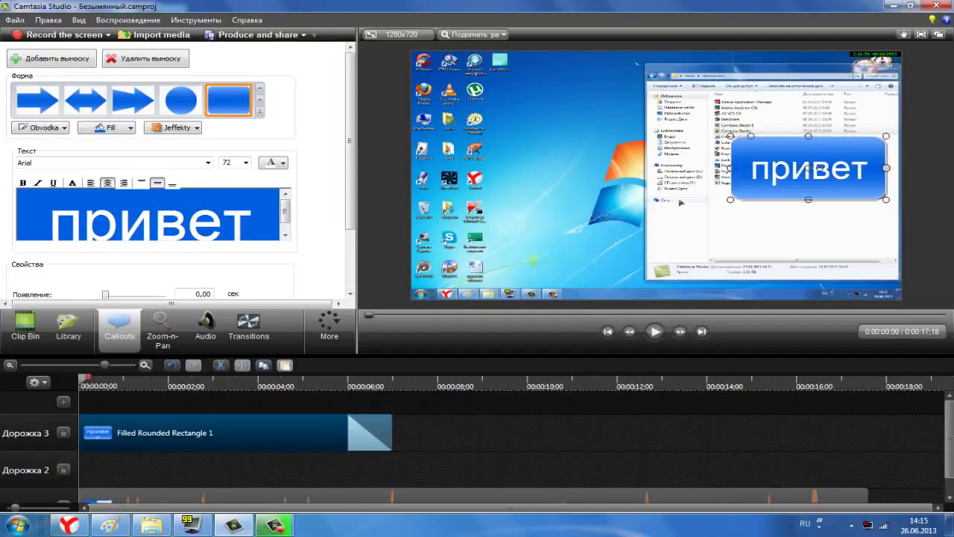
left_click_drag(806, 168, 490, 84)
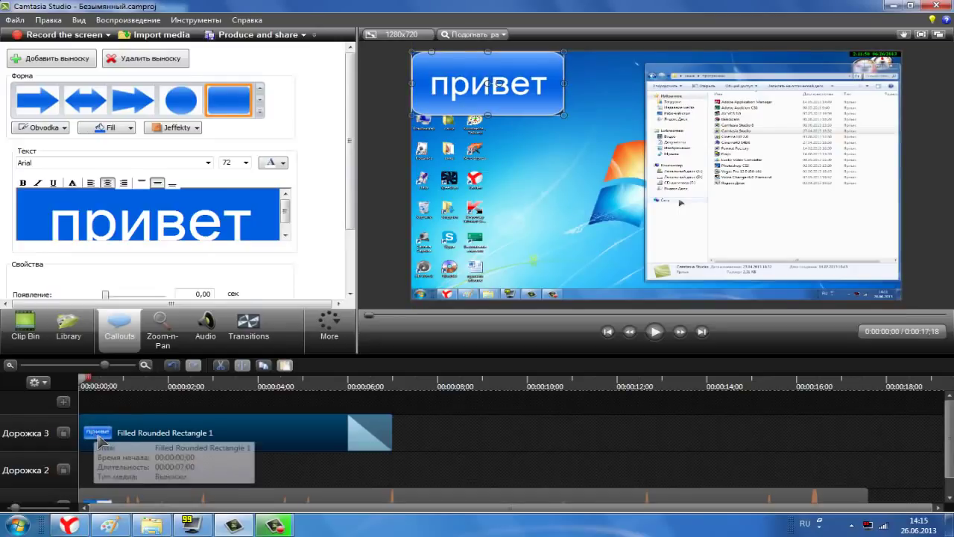
Play back the first seconds of the video with the callout and return the playhead to the start
left_click(655, 333)
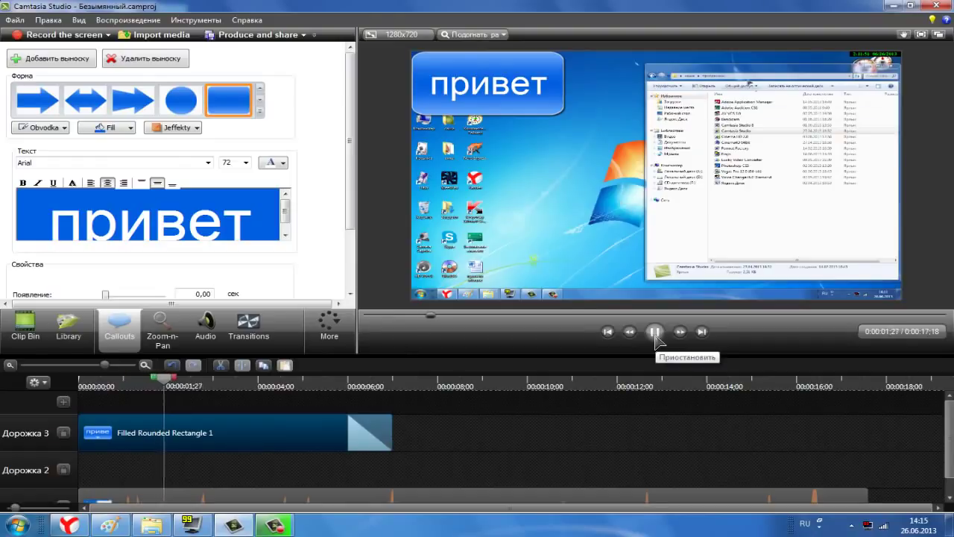
left_click(655, 332)
left_click_drag(196, 381, 63, 391)
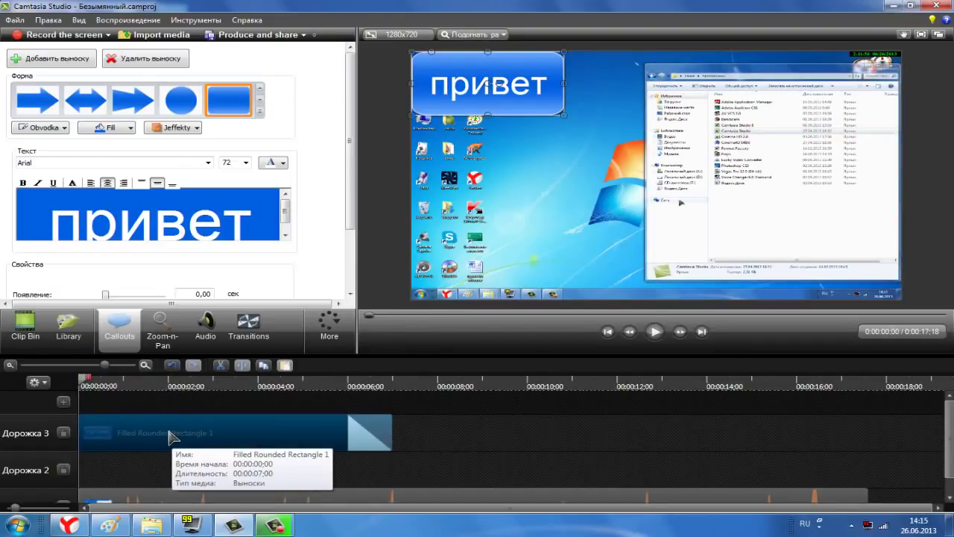
Move the callout on Дорожка 3 to start at about 0:00:01;25 and preview its appearance from the start of the timeline
left_click_drag(174, 431, 243, 434)
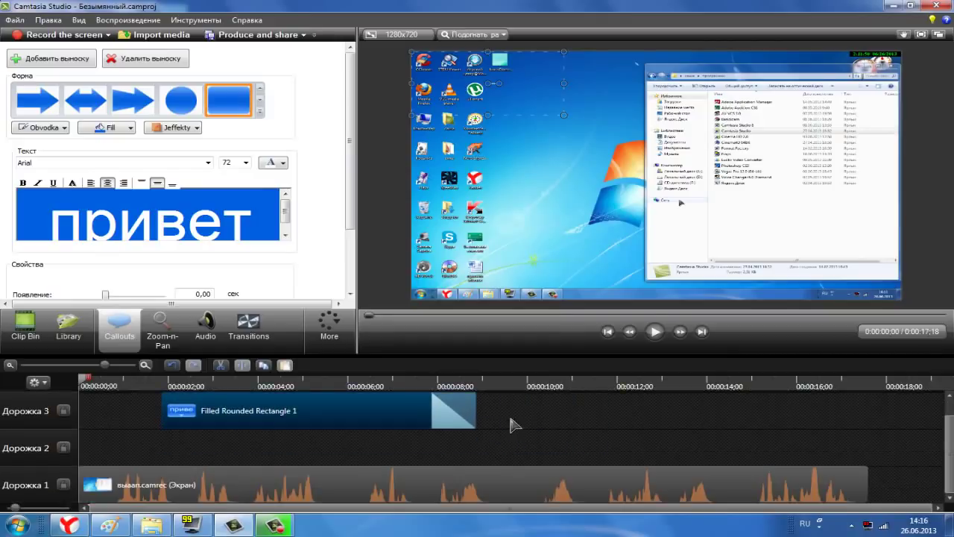
left_click(656, 332)
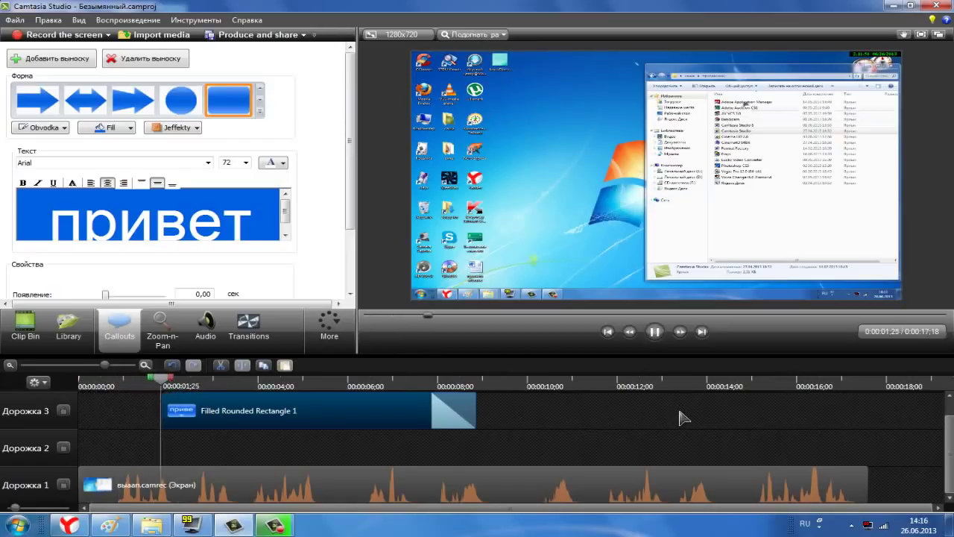
left_click(655, 332)
left_click_drag(257, 385, 83, 381)
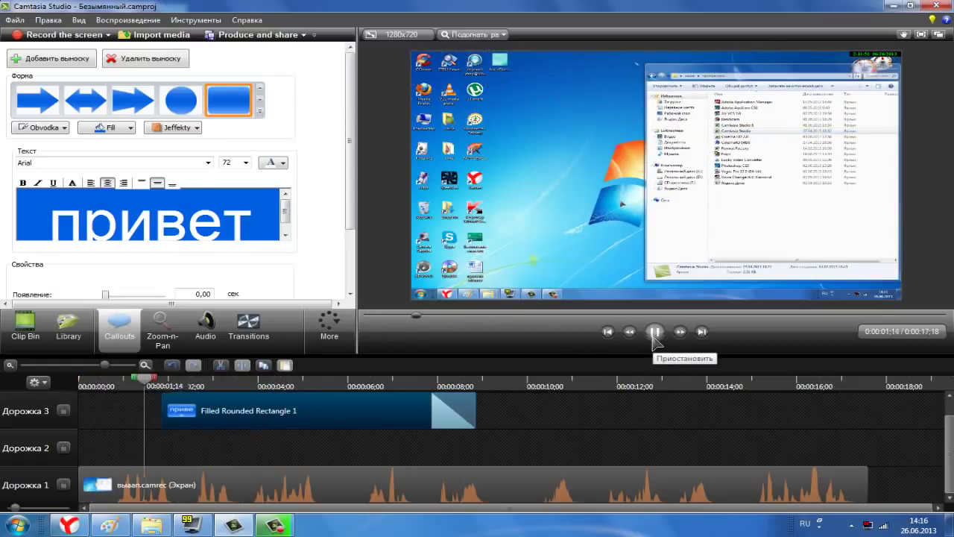
left_click(655, 333)
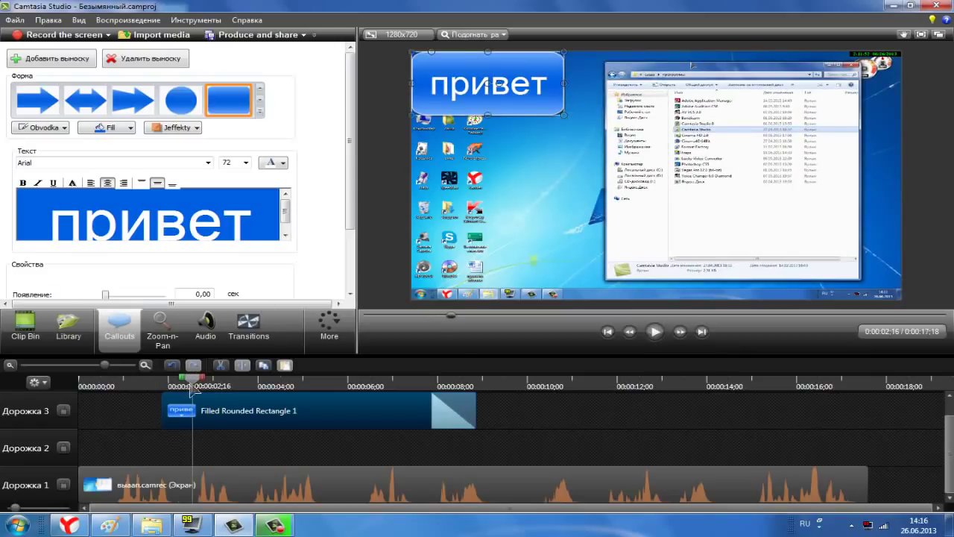
left_click_drag(192, 385, 62, 382)
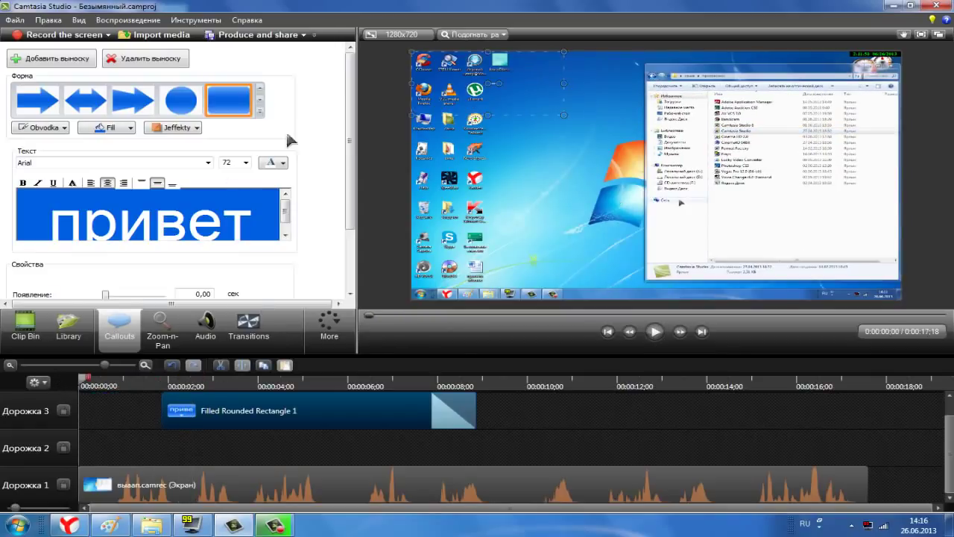
Add the transition "Наплыв через черный цвет" to the selected callout on Дорожка 3 and preview it from the timeline start
left_click(247, 326)
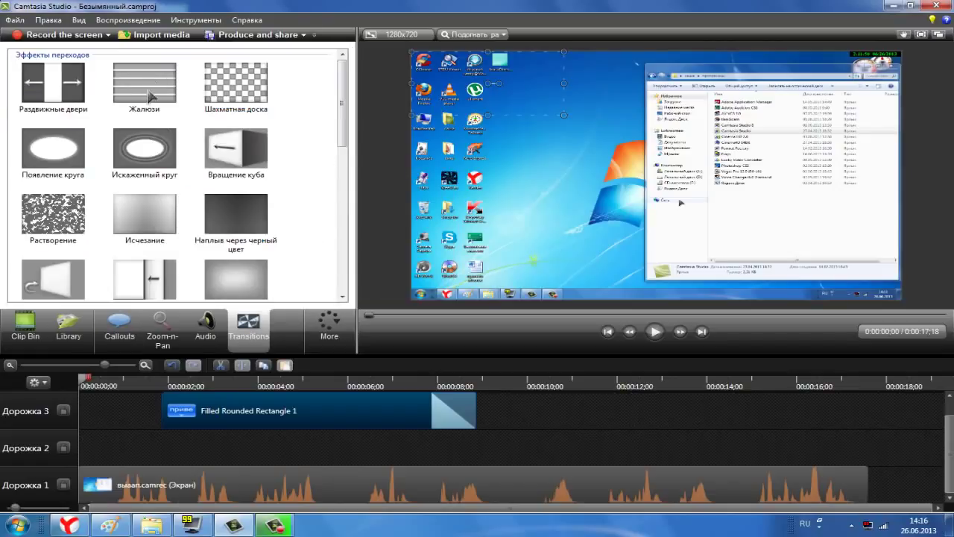
right_click(237, 215)
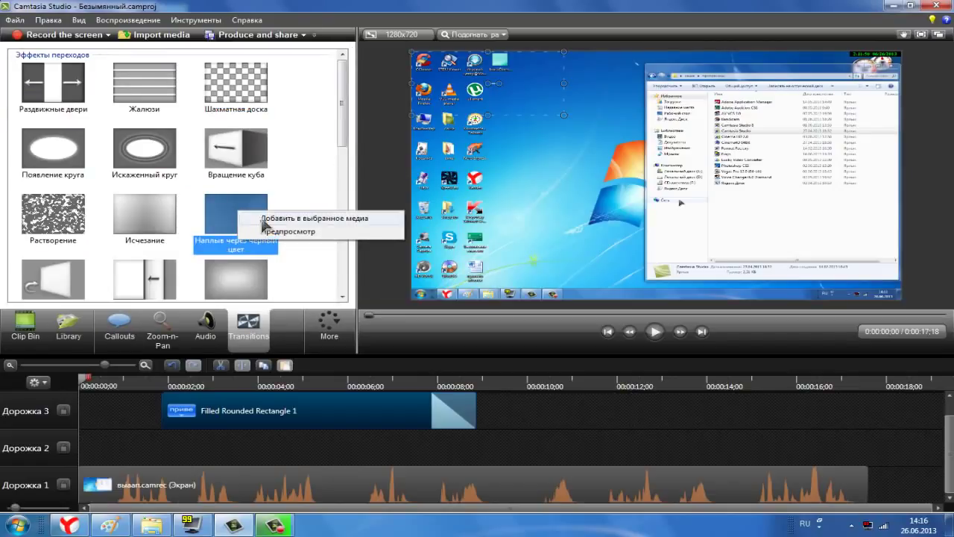
left_click(313, 219)
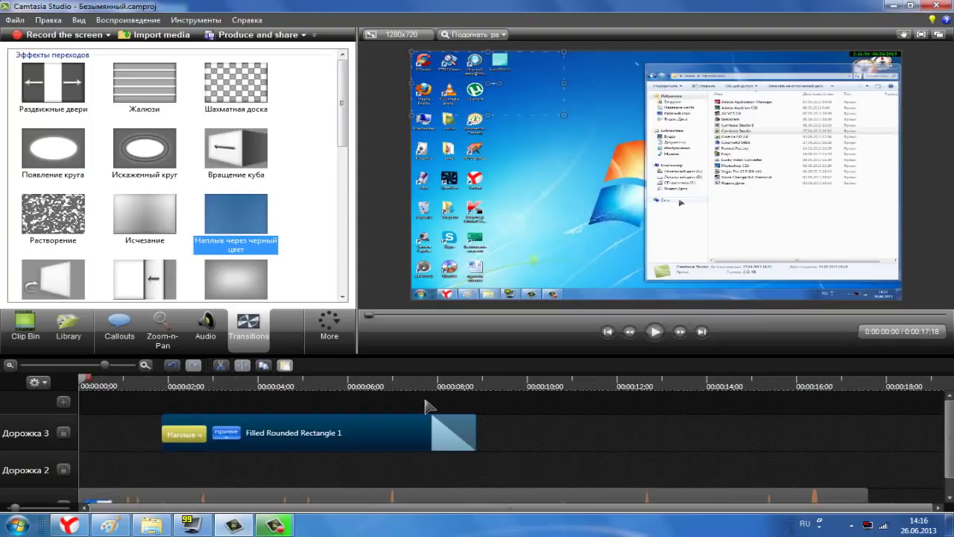
scroll(571, 370, "down", 3)
left_click(655, 332)
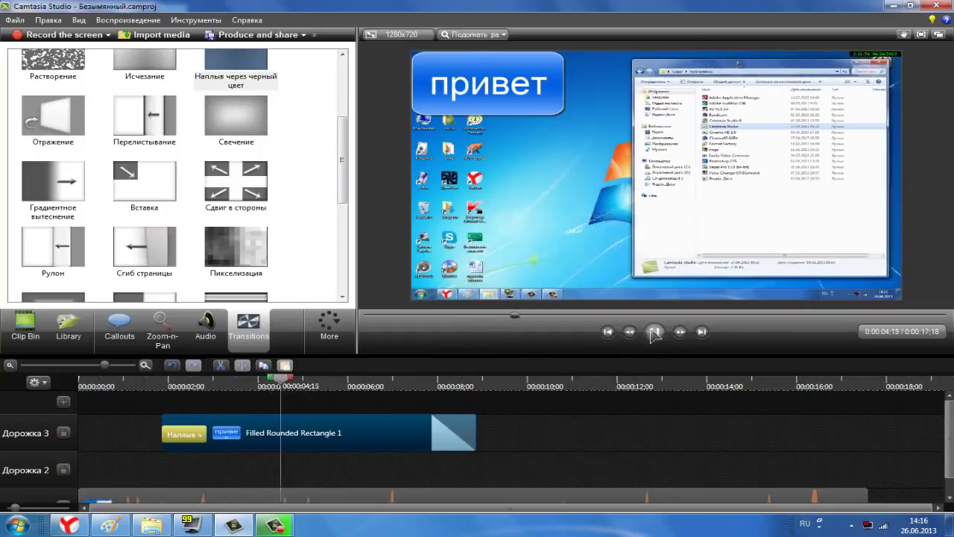
key("space")
scroll(948, 443, "down", 1)
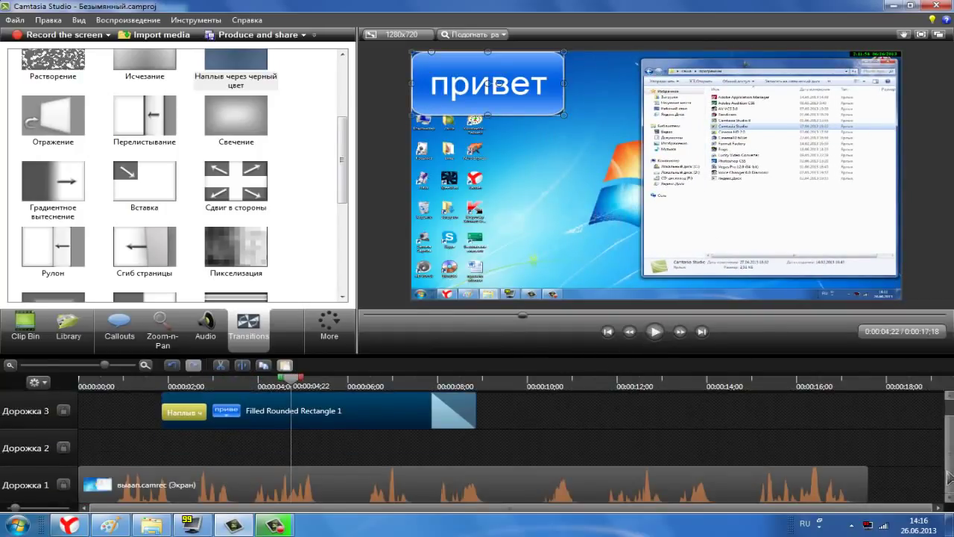
Return the playhead to the start and remove the transition from the beginning of the callout on Дорожка 3
left_click(158, 385)
left_click_drag(151, 391, 85, 386)
right_click(193, 415)
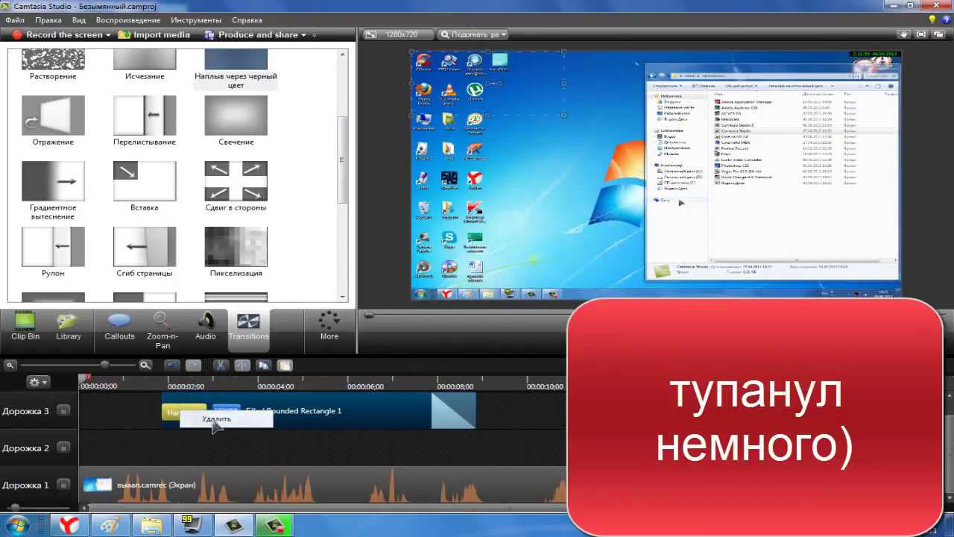
left_click(216, 422)
Move the callout to Дорожка 2 so it starts at about 0:00:01;15 and preview its appearance
left_click_drag(298, 411, 276, 447)
left_click(653, 332)
left_click(655, 332)
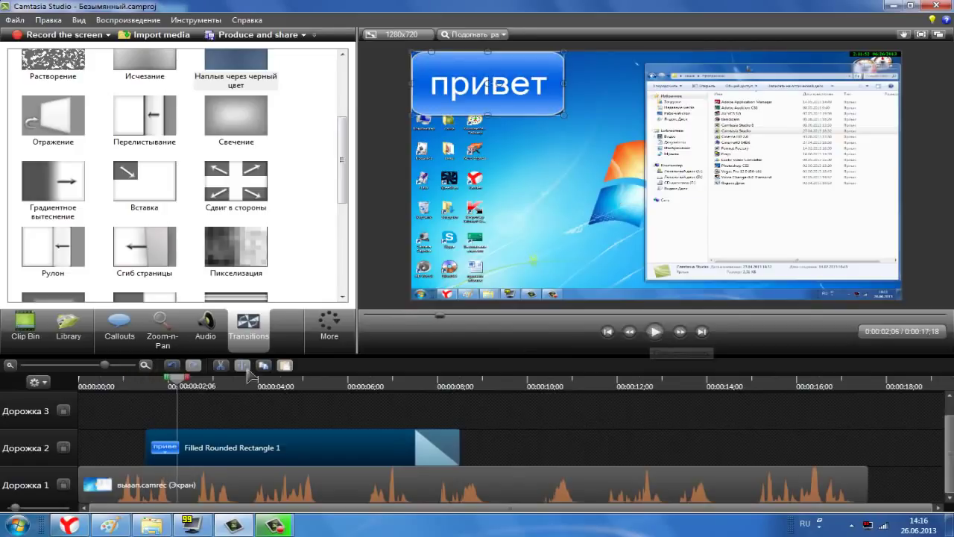
key("ctrl+Home")
Shorten the callout on Дорожка 2 to end at about 6 seconds and review it
left_click_drag(459, 449, 344, 450)
left_click(305, 386)
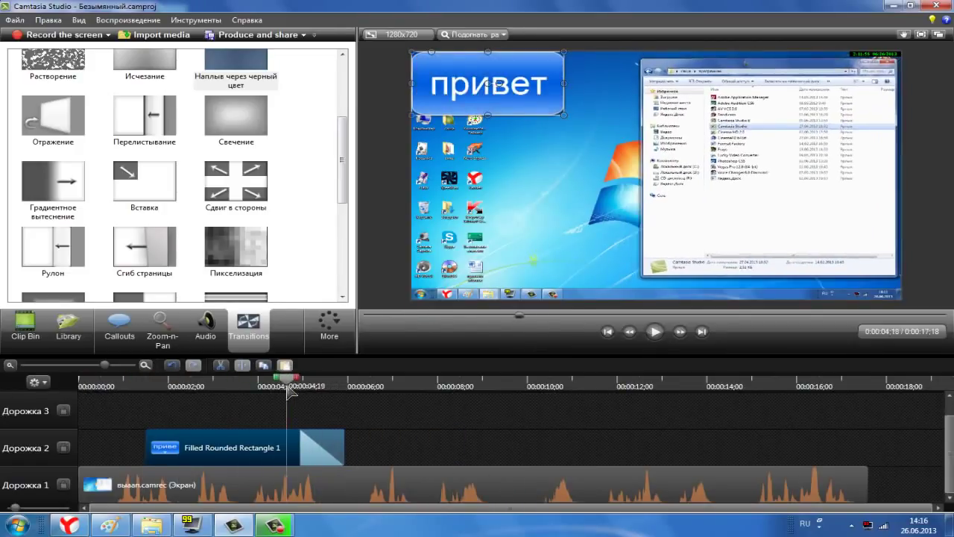
left_click(655, 331)
left_click(95, 386)
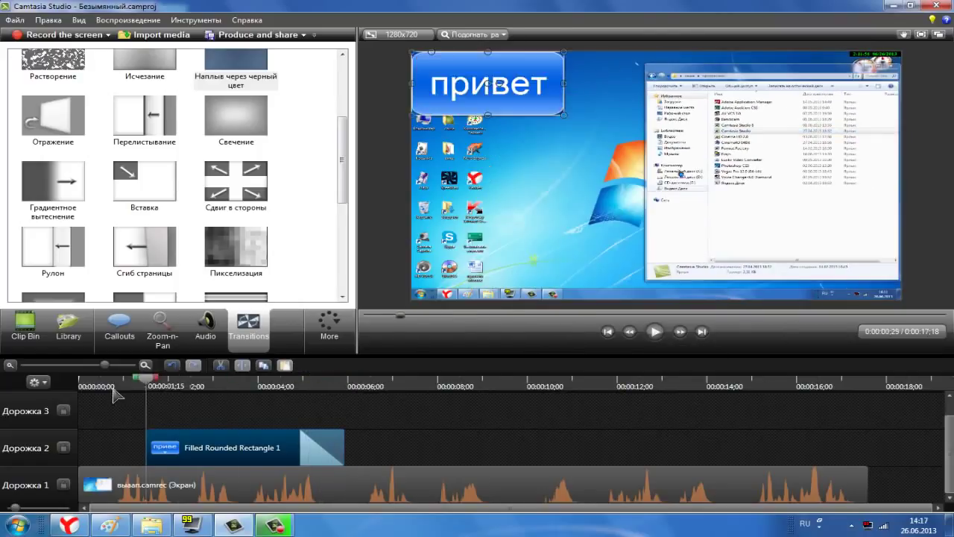
Shift the callout on Дорожка 2 to start at about 0:00:01;25, with the callout settings open
left_click(120, 328)
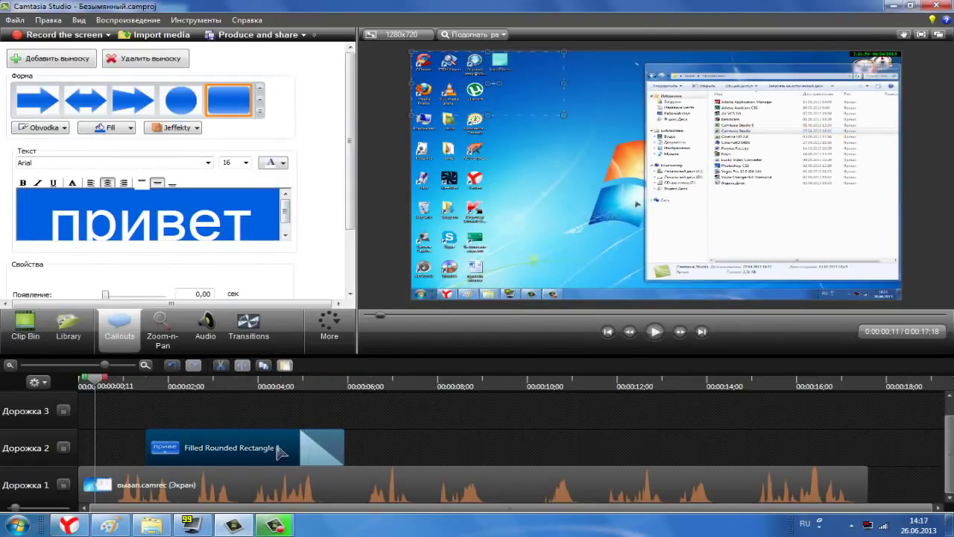
left_click_drag(166, 447, 180, 447)
left_click_drag(96, 381, 161, 384)
Check the callout's fade properties and play back its fade-out, returning the playhead close to the timeline start
left_click_drag(352, 165, 351, 212)
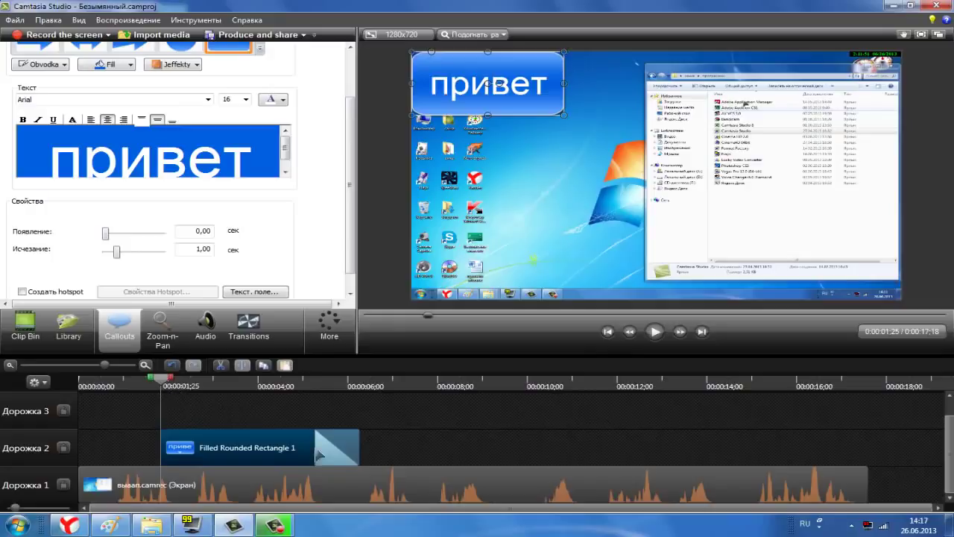
left_click_drag(163, 380, 312, 381)
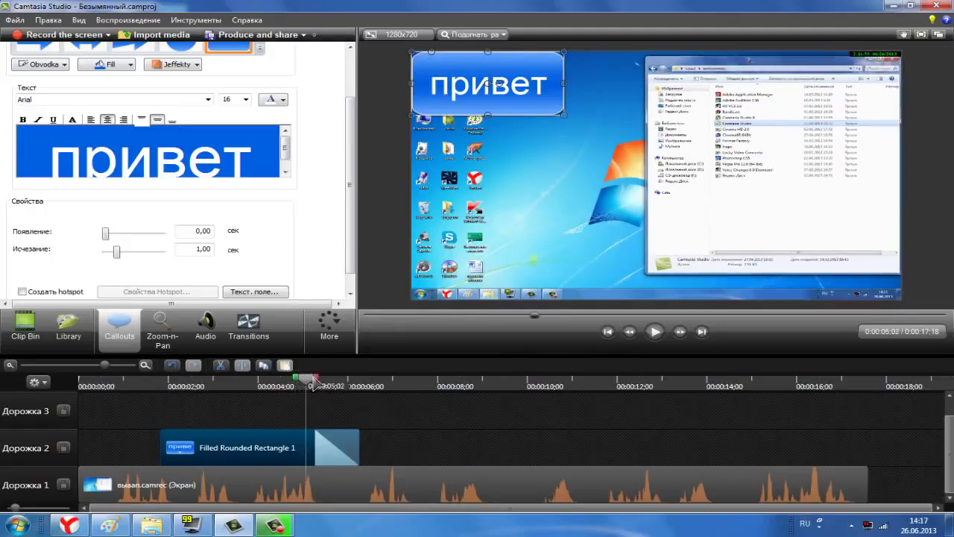
left_click(654, 331)
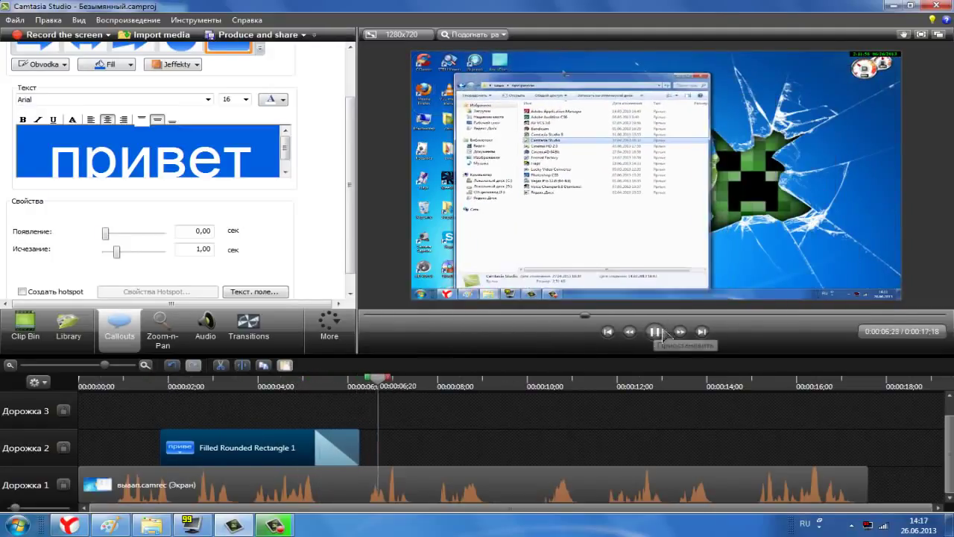
left_click(654, 331)
left_click_drag(399, 387, 91, 382)
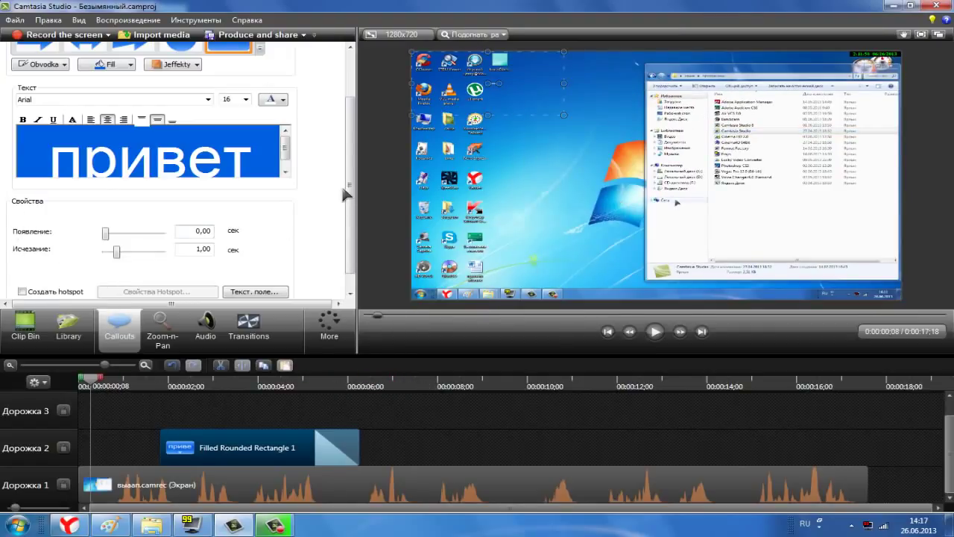
Set the callout's fade-in duration (Появление) to 1,00 second and return the playhead to the start
left_click_drag(347, 194, 378, 94)
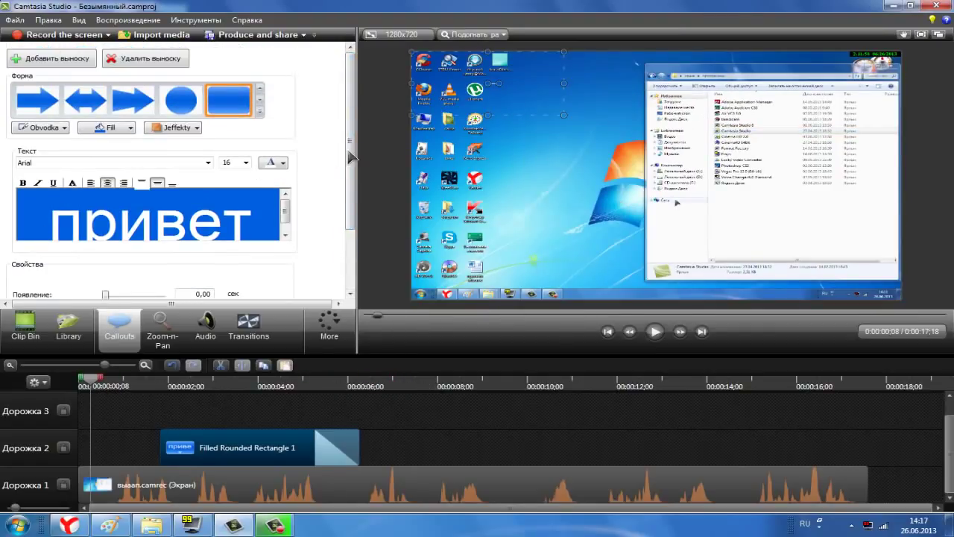
scroll(351, 157, "down", 2)
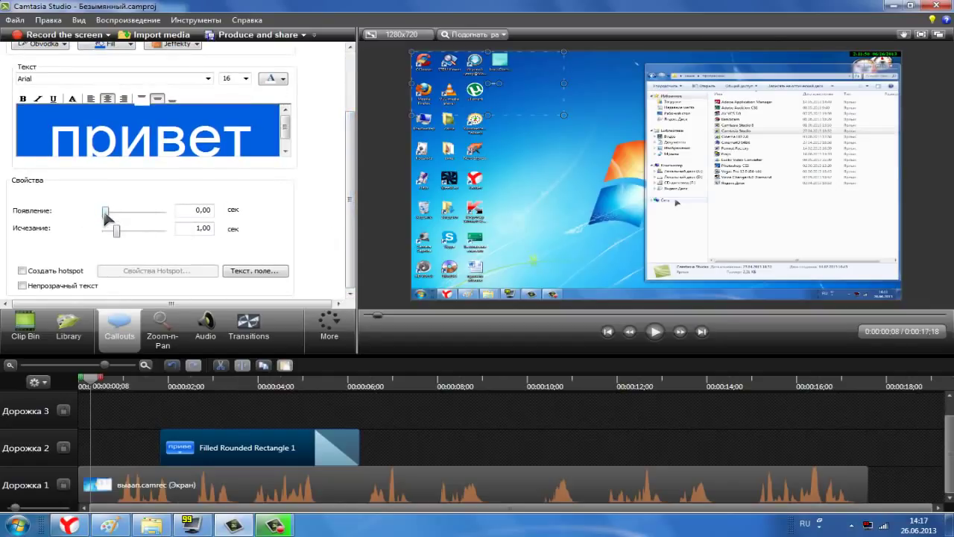
left_click_drag(108, 217, 117, 217)
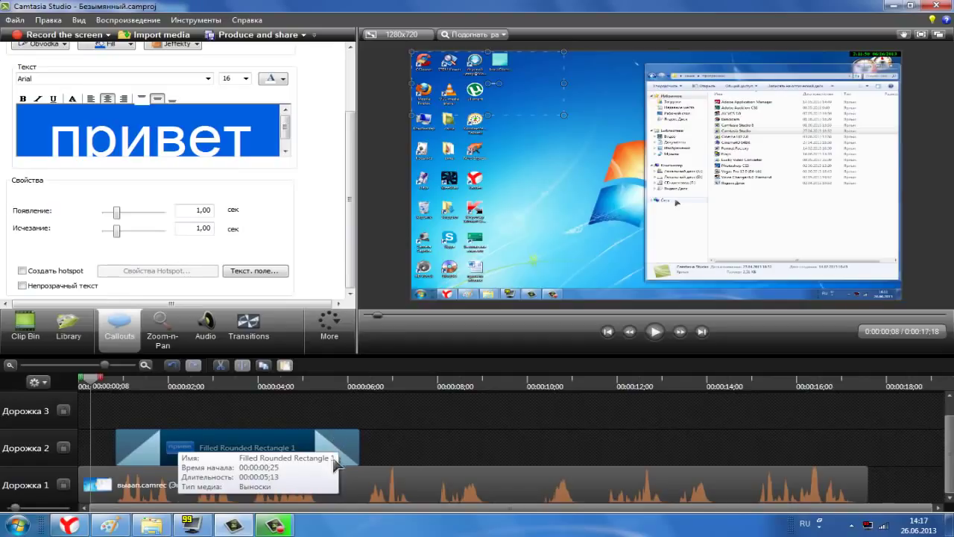
left_click_drag(90, 379, 72, 383)
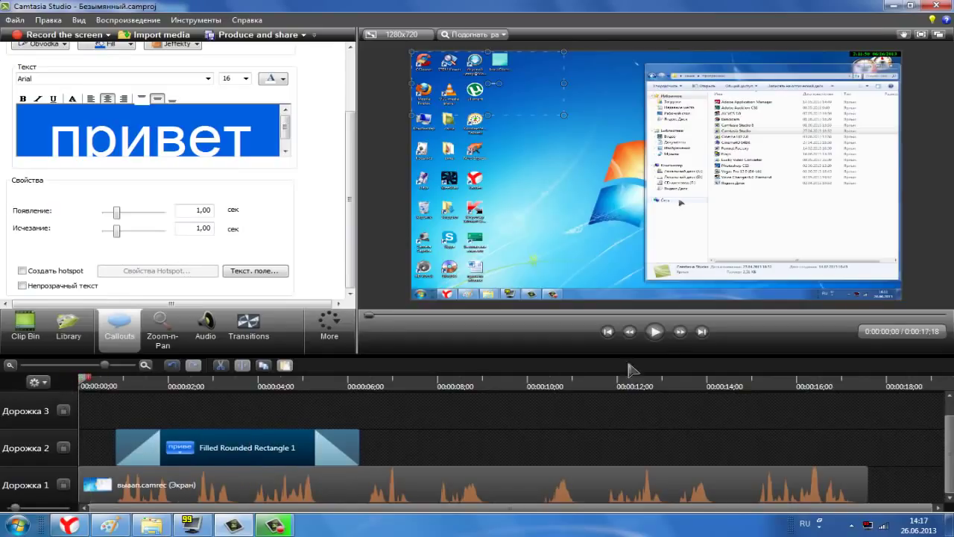
Play back the first seconds of the video to check the callout's fade-in and return the playhead to the start
left_click(655, 332)
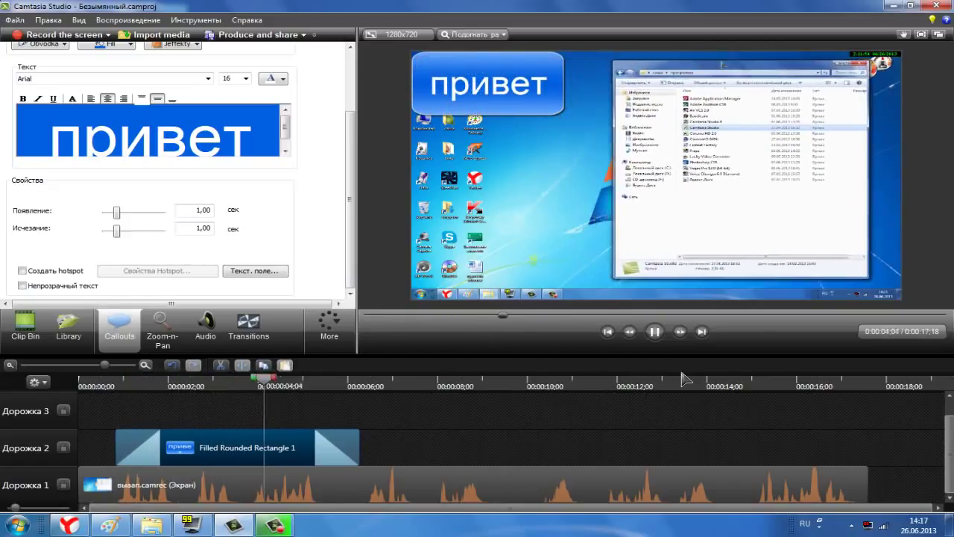
left_click(655, 332)
left_click(97, 381)
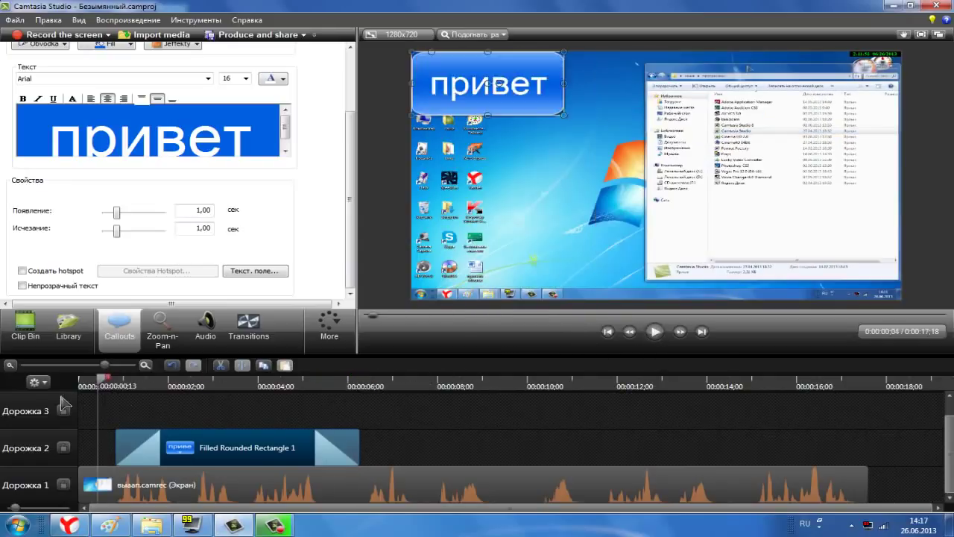
key("ctrl+Home")
scroll(560, 424, "up", 1)
scroll(561, 435, "down", 1)
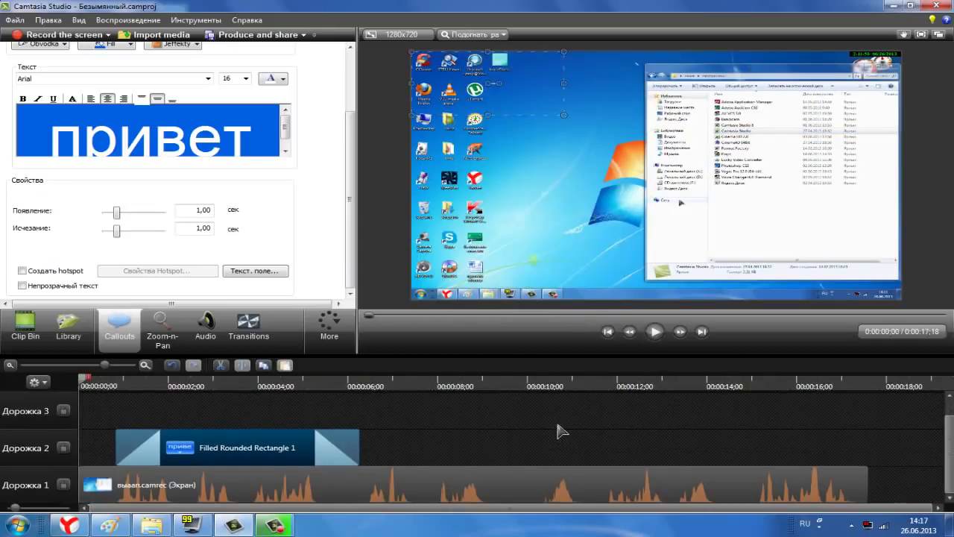
Add the Intro track from the library folder Music - Amity to the timeline on Дорожка 3
left_click(203, 332)
left_click(71, 328)
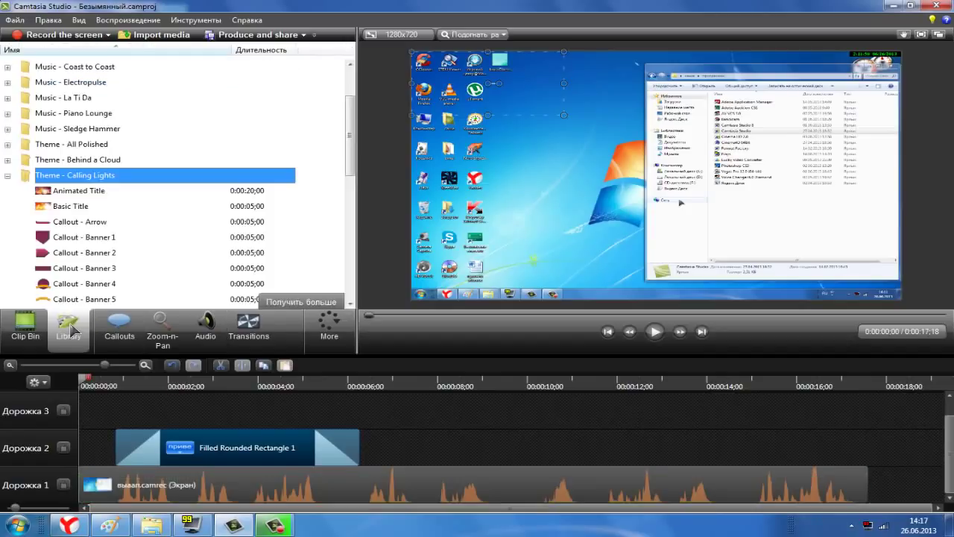
left_click_drag(352, 119, 353, 83)
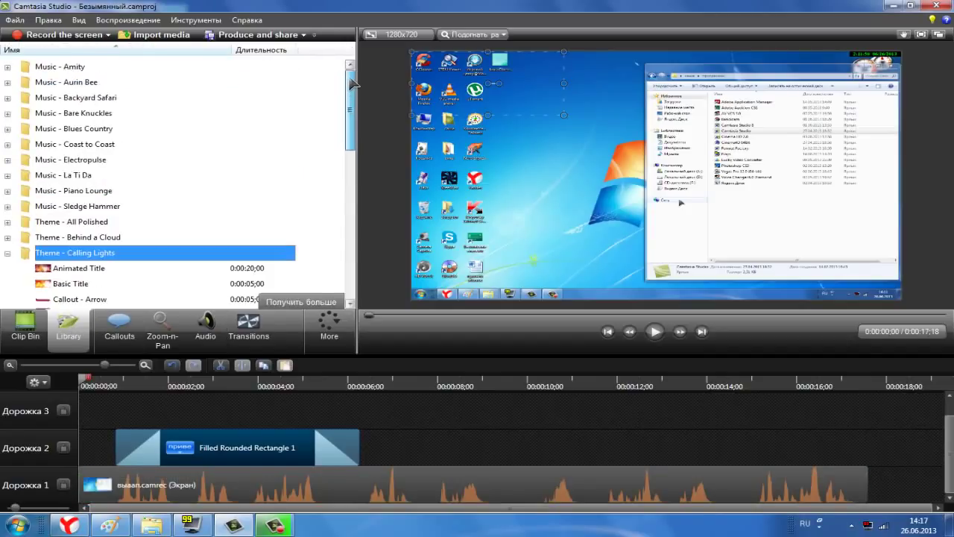
left_click(8, 67)
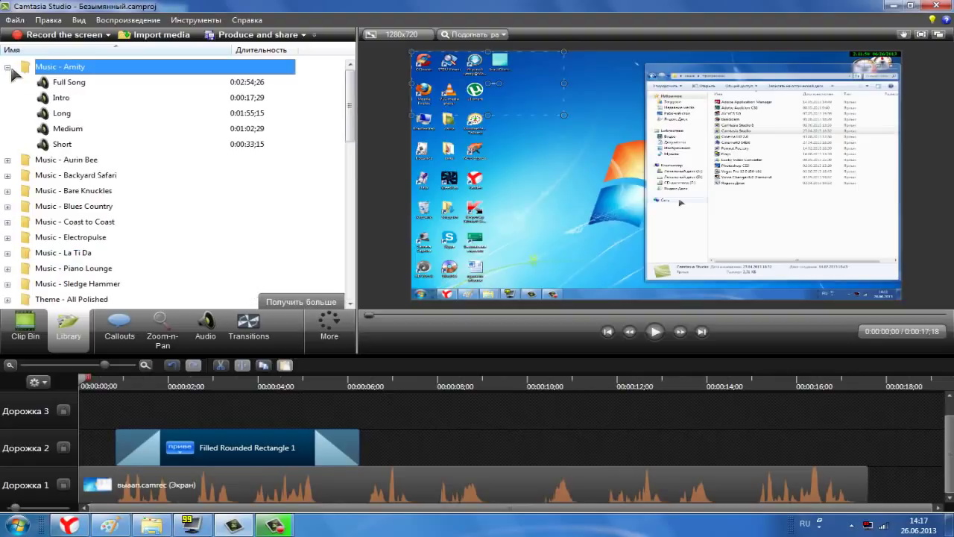
key("Down")
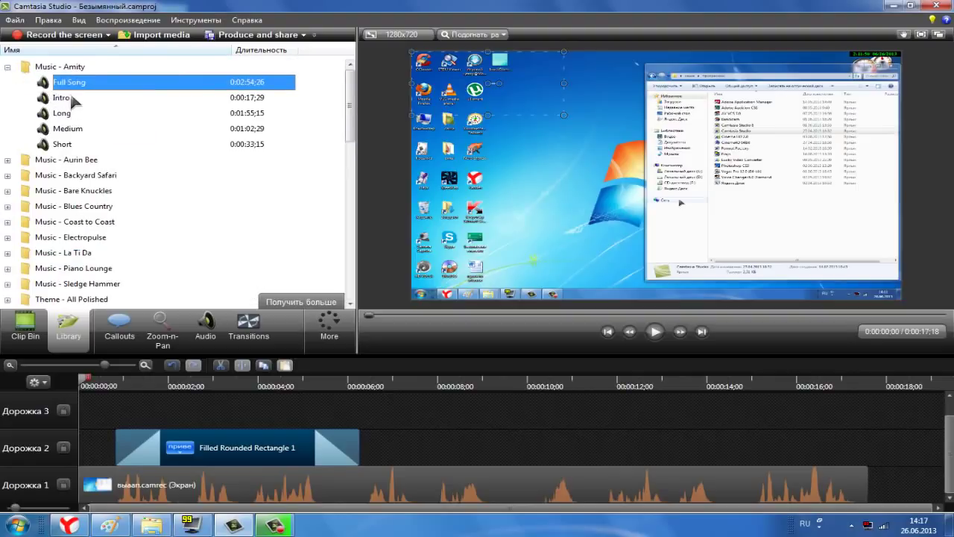
left_click(71, 101)
right_click(71, 100)
left_click(123, 103)
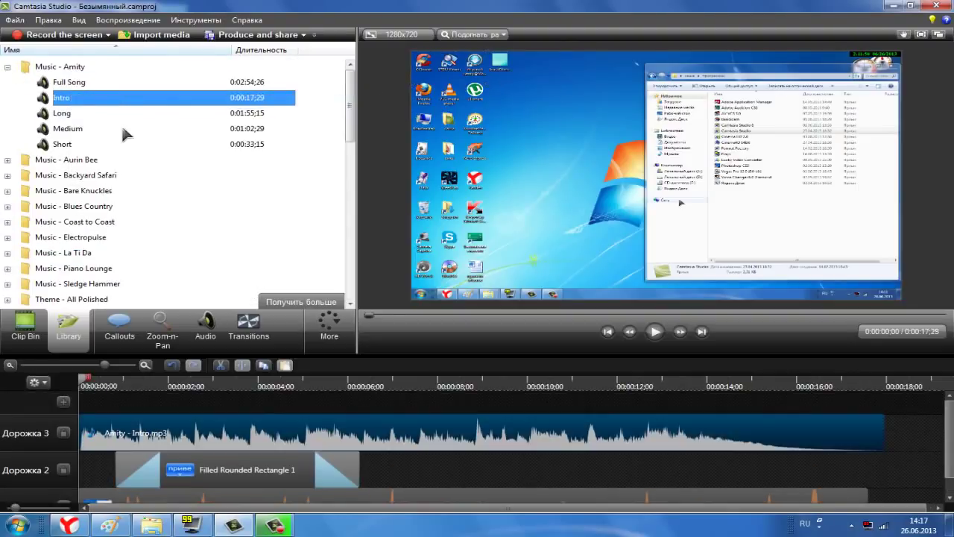
scroll(171, 365, "down", 1)
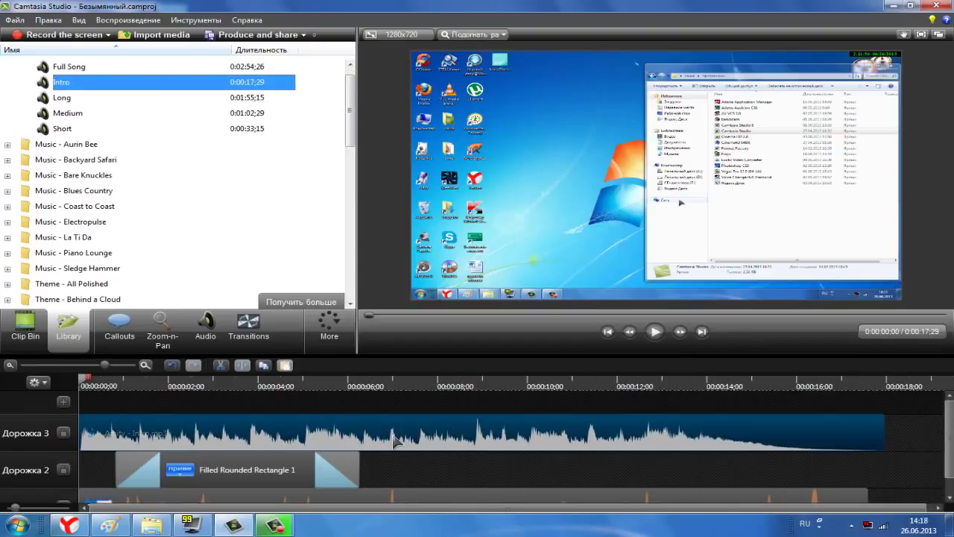
Lower the volume of Amity - Intro.mp3 on Дорожка 3 to about 37% and preview the mix from the start
left_click(206, 328)
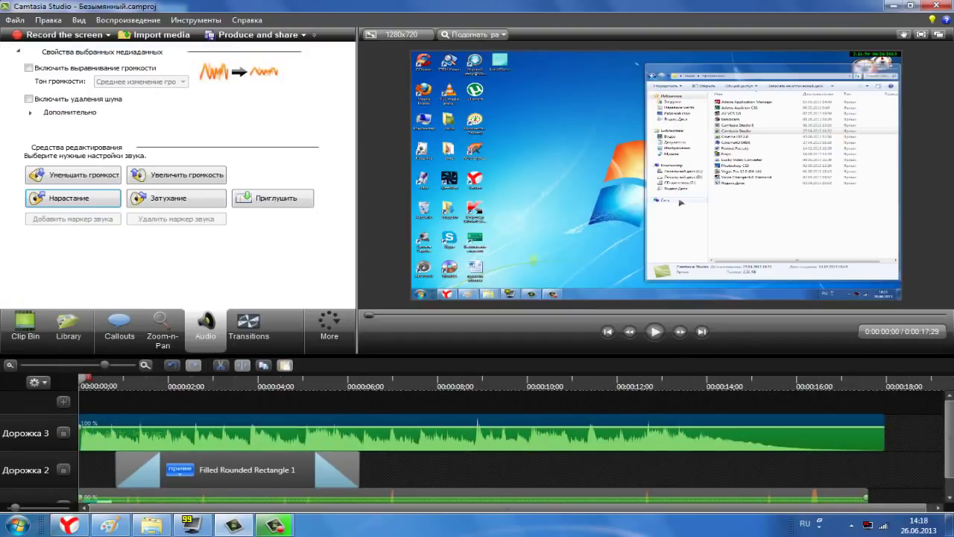
left_click(73, 197)
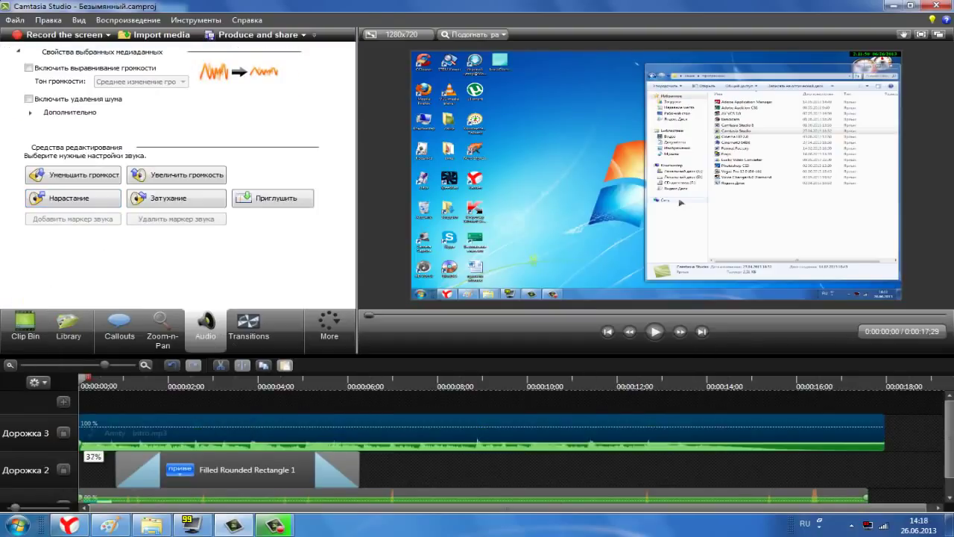
left_click(655, 332)
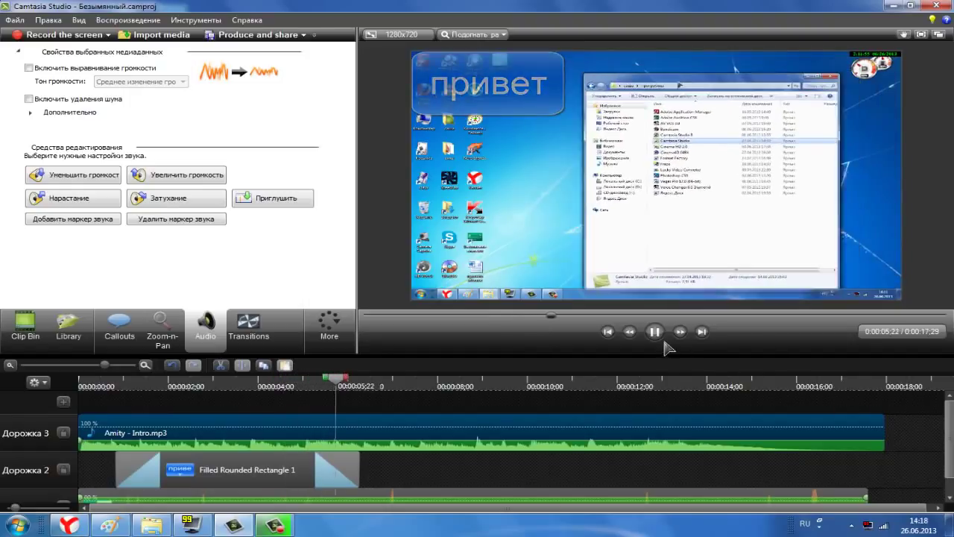
left_click(656, 332)
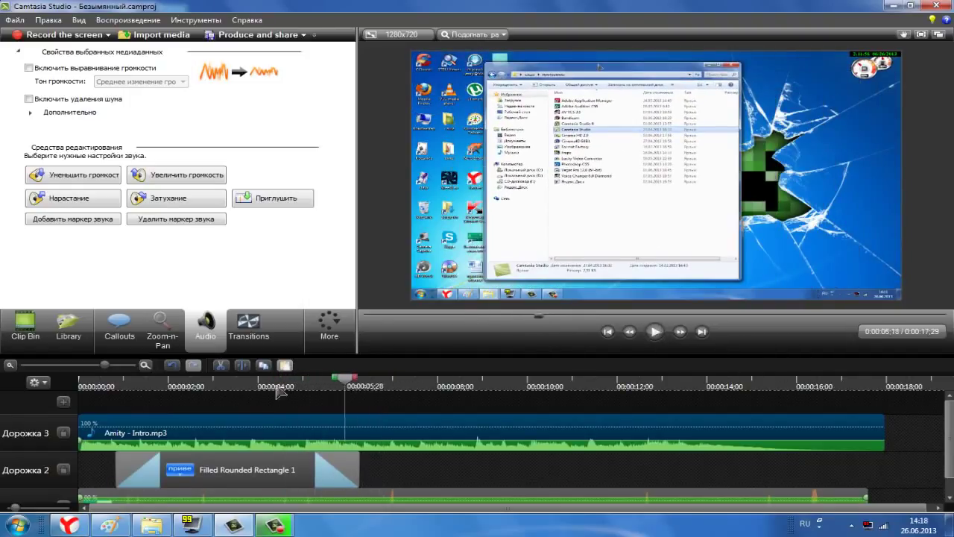
key("Home")
Shift the callout on Дорожка 2 slightly later so it starts at about 1 second
scroll(951, 456, "down", 1)
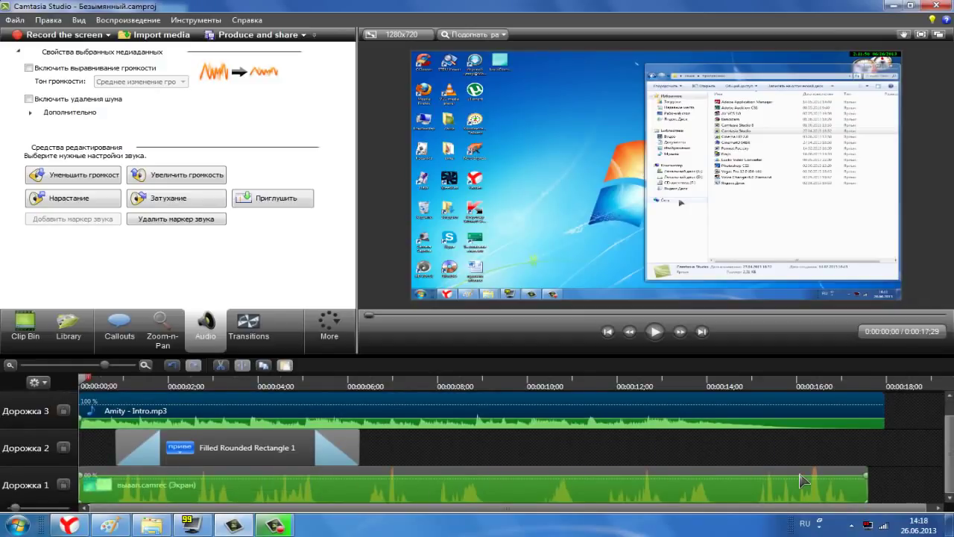
mouse_move(213, 448)
left_mouse_down()
mouse_move(324, 448)
mouse_move(223, 448)
left_mouse_up()
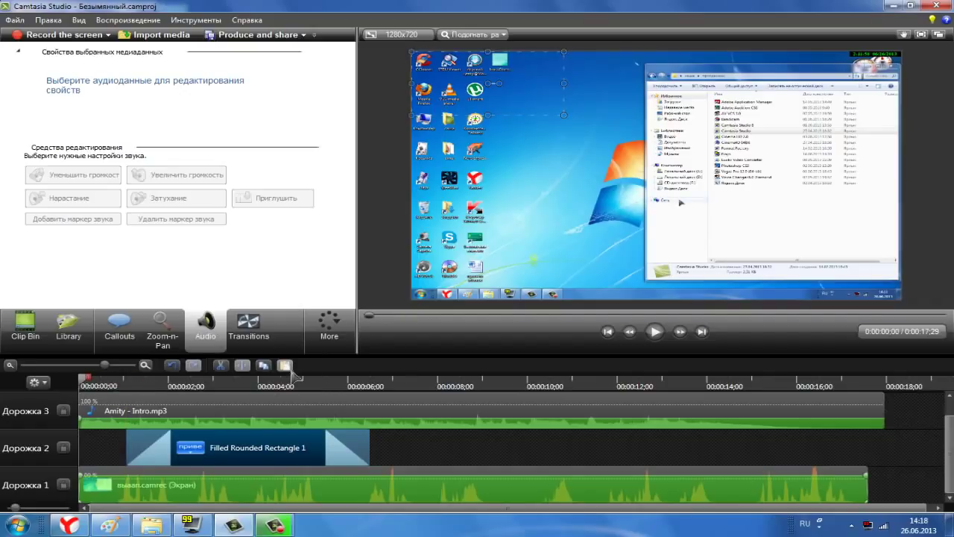
Open the movie production wizard for the finished timeline
left_click(263, 38)
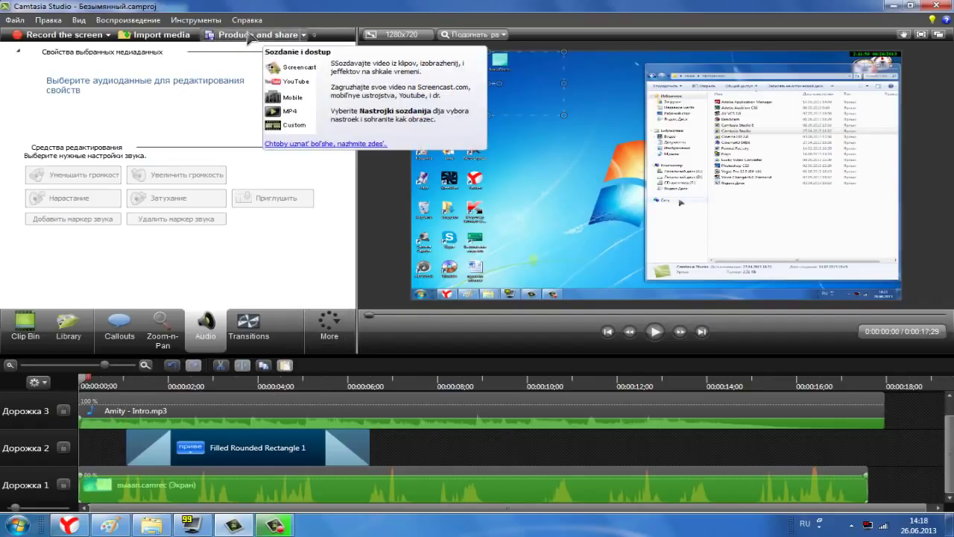
left_click(257, 37)
left_click(257, 37)
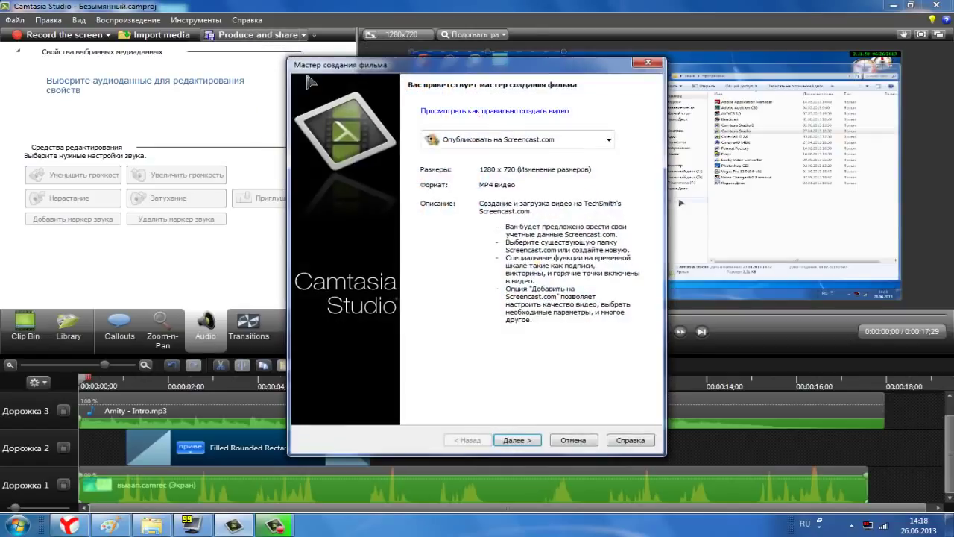
Choose the custom project settings (Пользовательские настройки проекта) for production with the MP4 - Flash / HTML5 player format
left_click(609, 142)
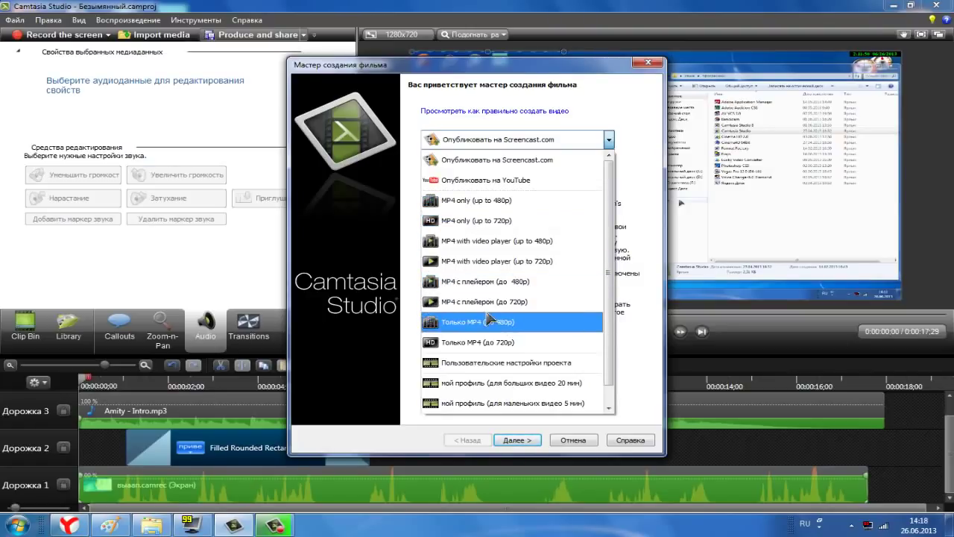
left_click_drag(607, 250, 610, 278)
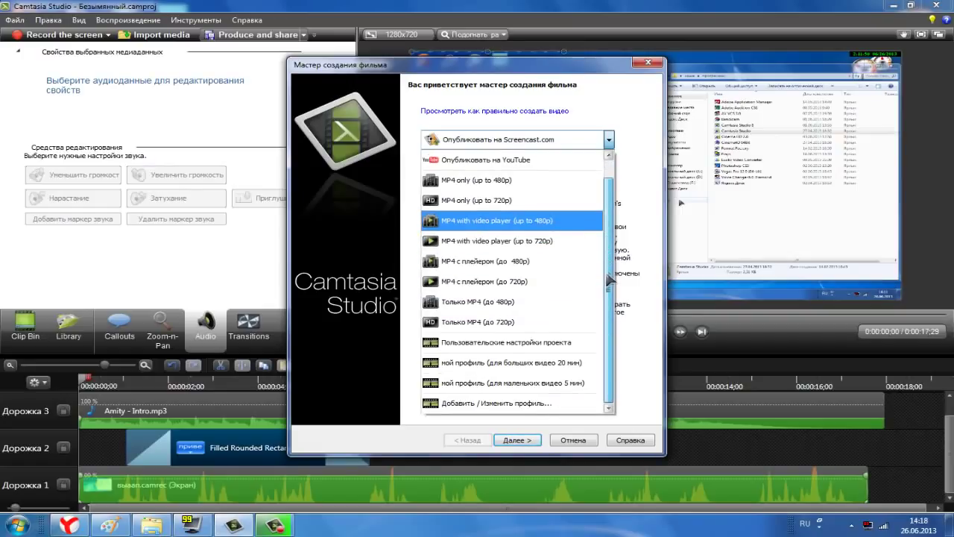
left_click(498, 342)
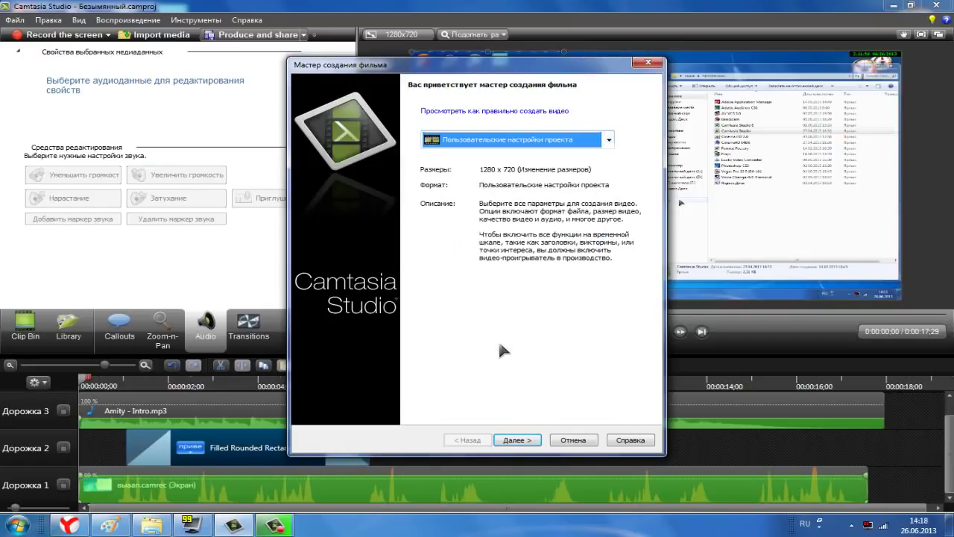
left_click(516, 440)
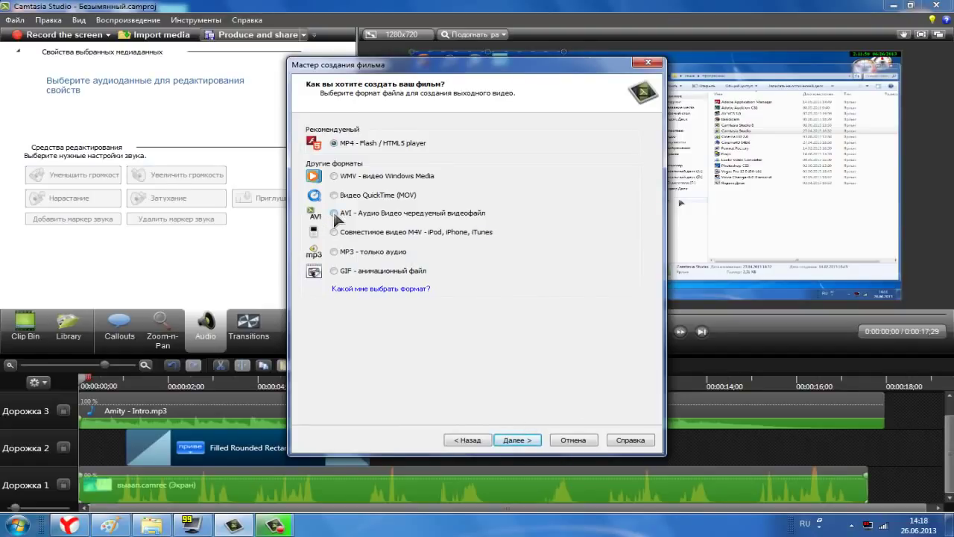
left_click(334, 252)
left_click(514, 441)
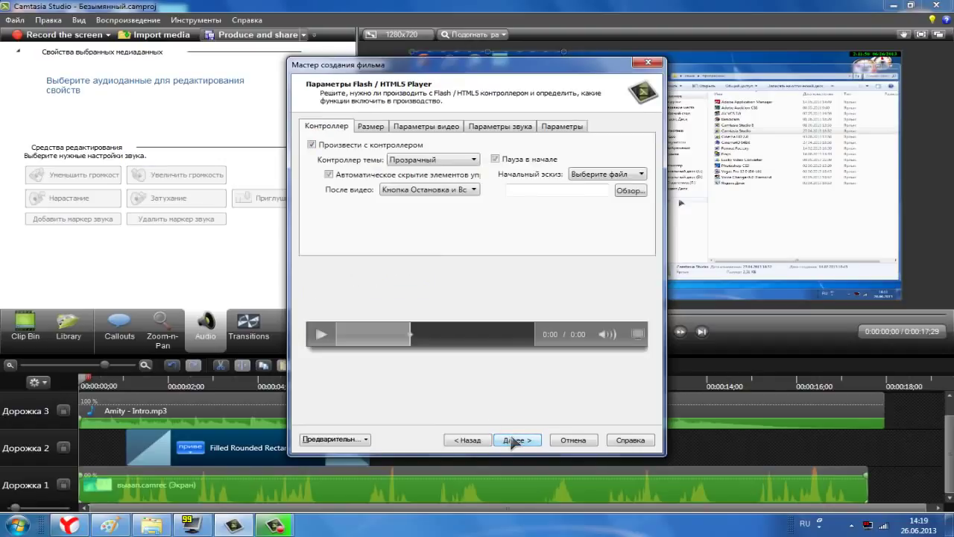
Check the video dimensions and set the video encoding quality moderately high, somewhat below the maximum
left_click(373, 127)
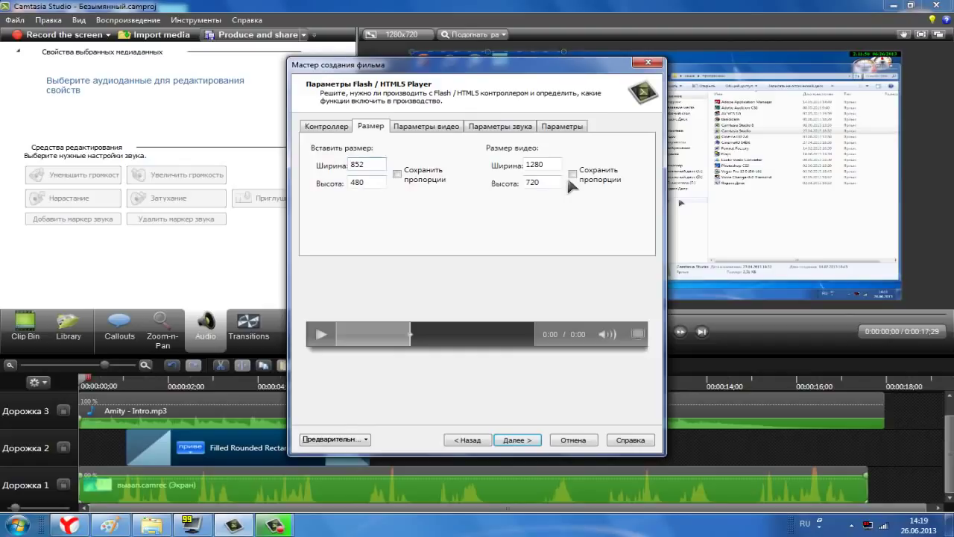
left_click(431, 129)
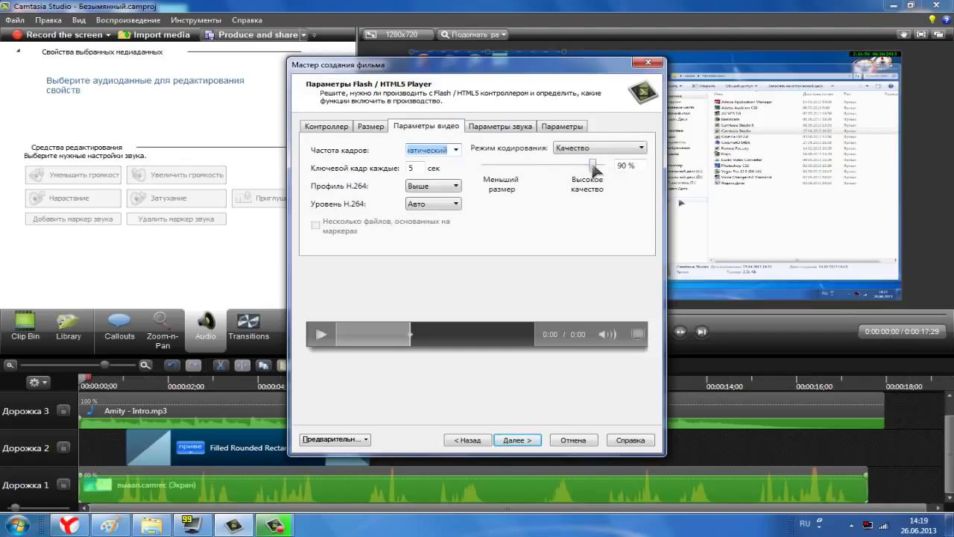
left_click_drag(593, 164, 543, 164)
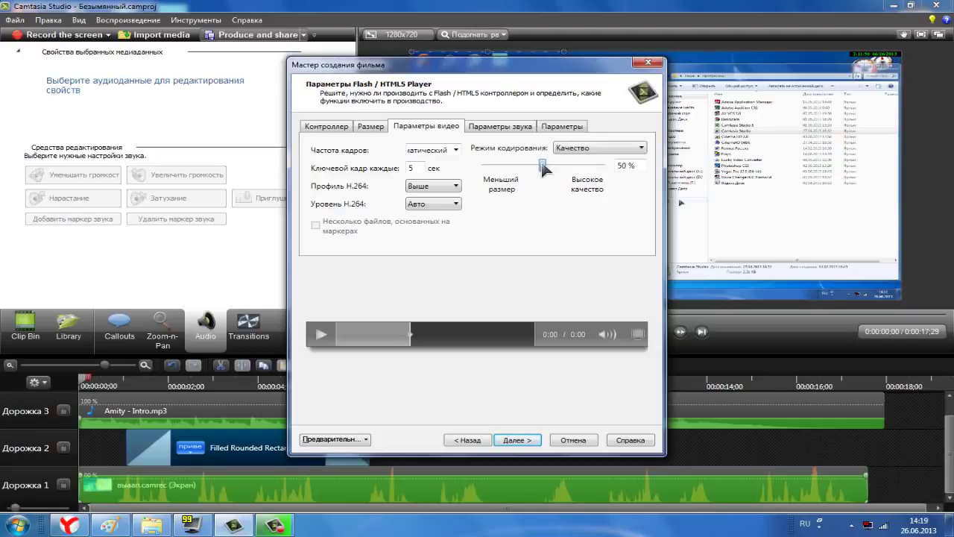
left_click_drag(542, 165, 610, 170)
left_click_drag(606, 164, 579, 170)
Review the audio encoding and additional player options, then accept the player settings without changes
left_click(500, 127)
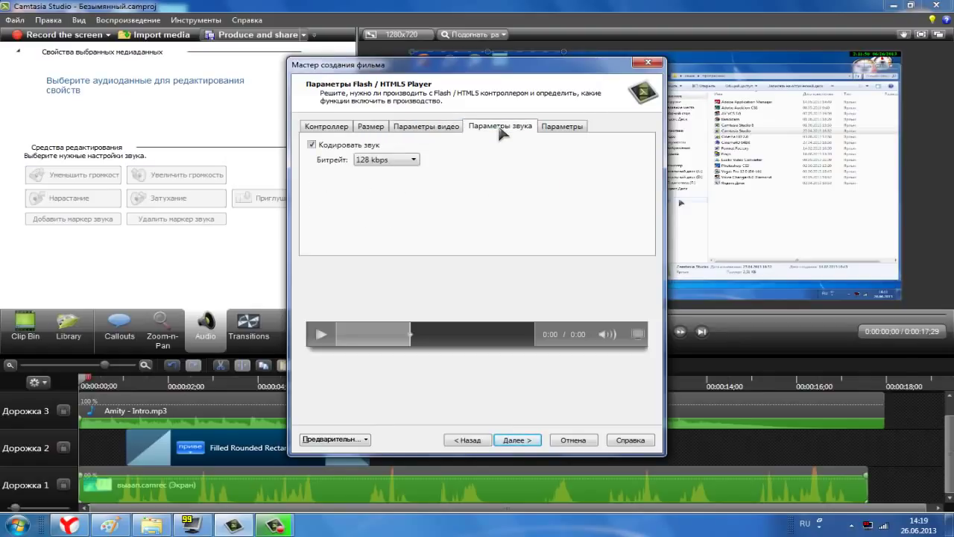
left_click(561, 126)
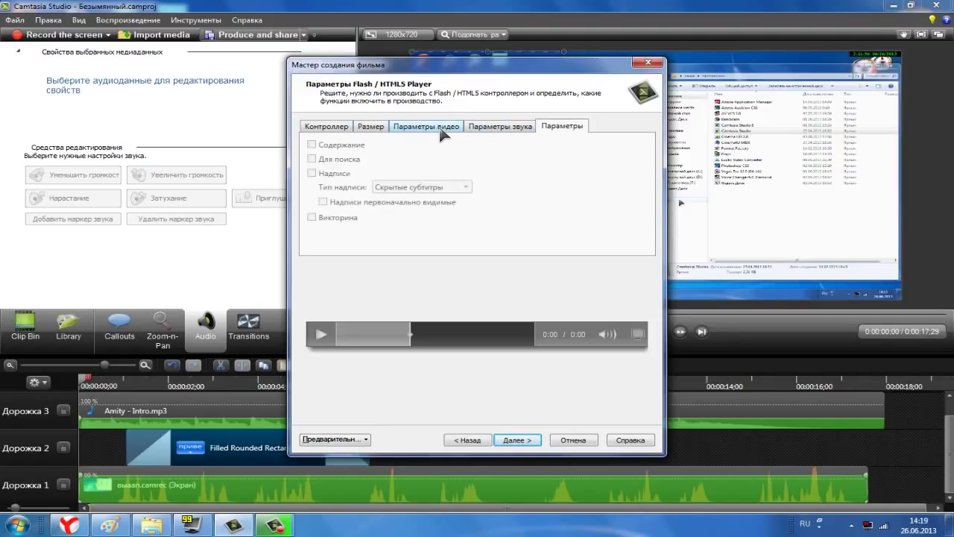
left_click(512, 439)
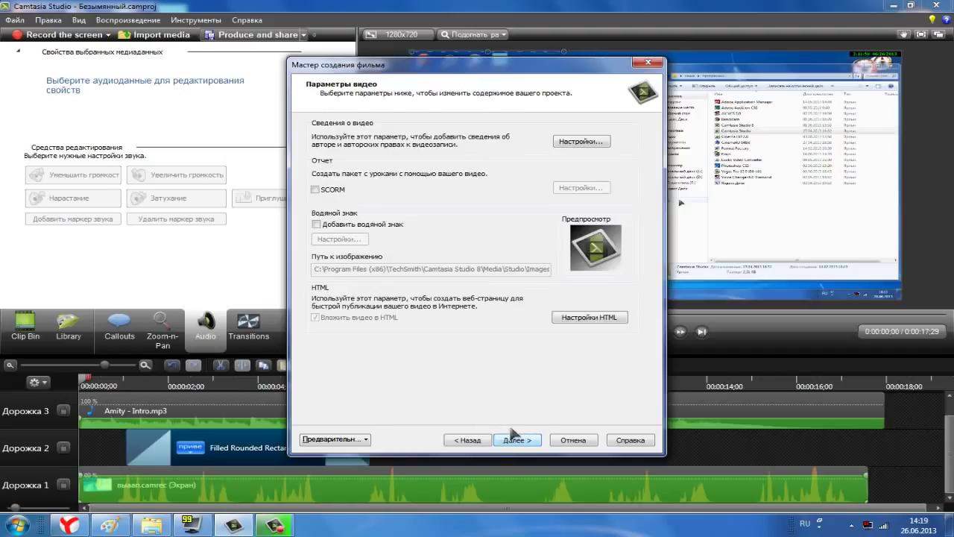
Name the output file ваыпцып in the folder D:\Camtasia Studio and produce the video
left_click(512, 440)
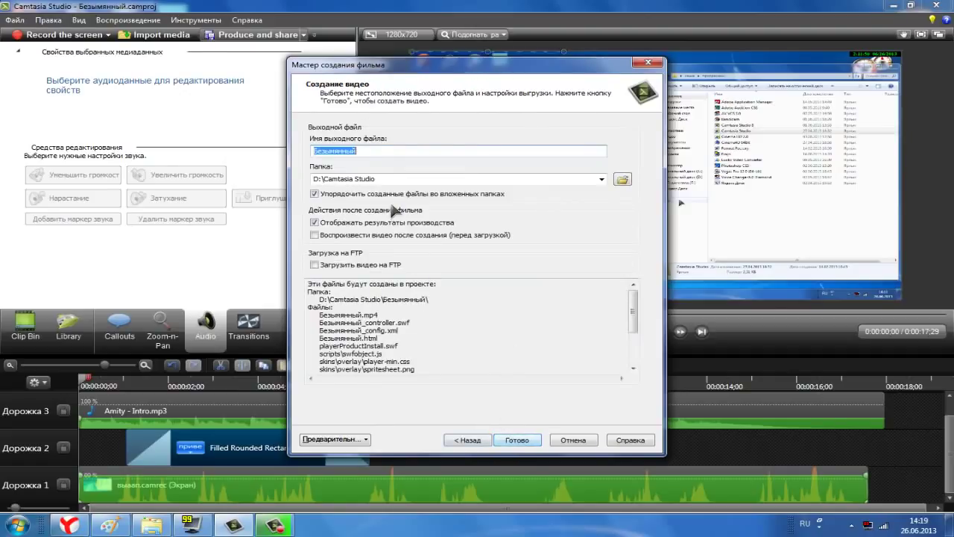
type("выыцып")
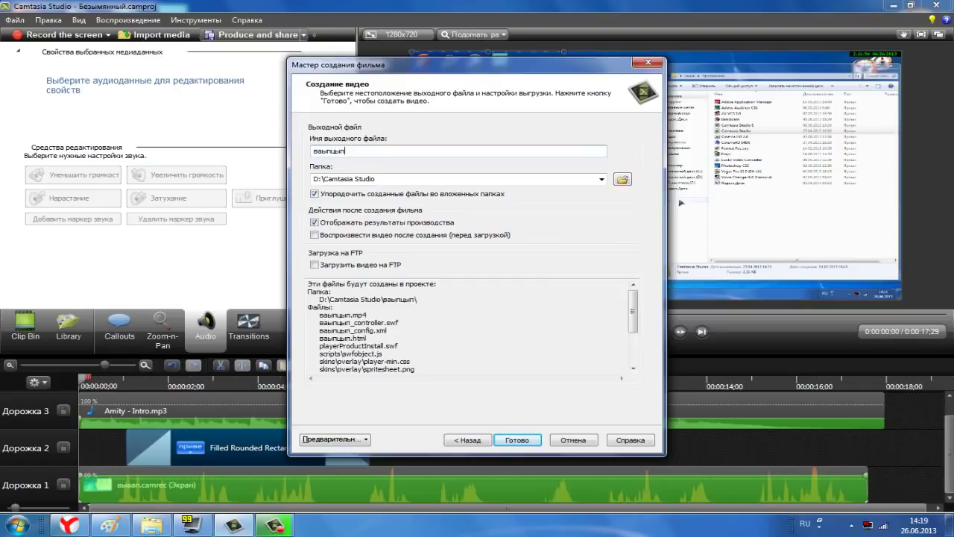
left_click(516, 440)
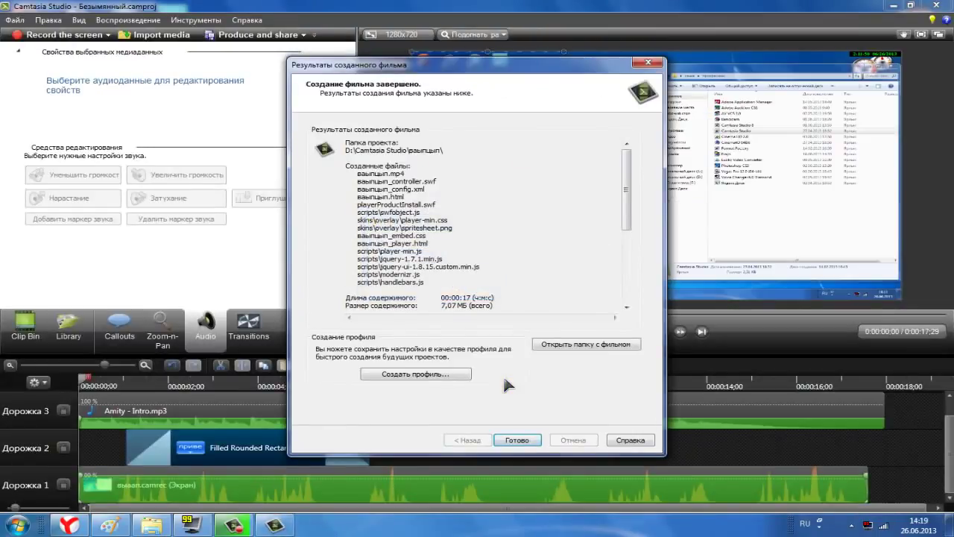
Dismiss the production results and close the program without saving the project changes
left_click(518, 440)
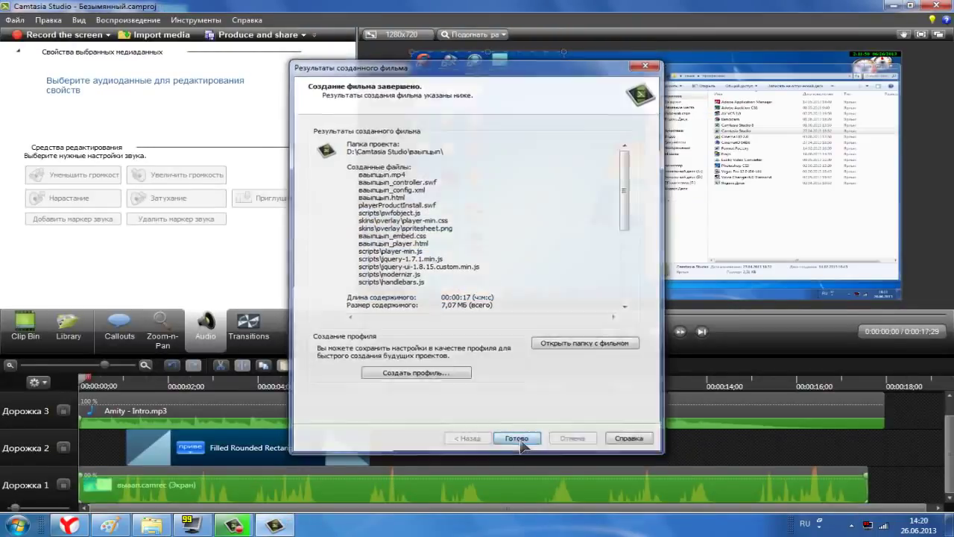
left_click(938, 5)
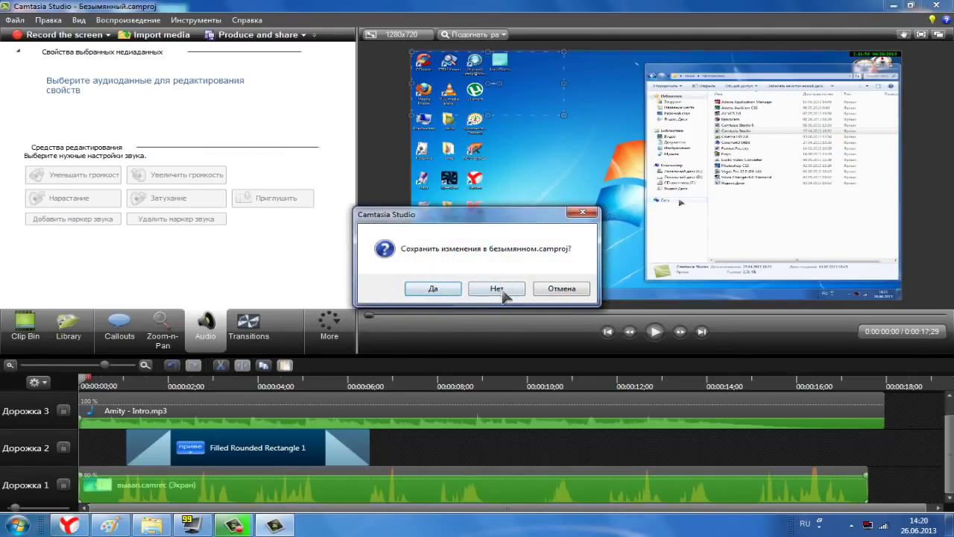
left_click(502, 293)
Play the produced video from the ваыпцып folder in D:\Camtasia Studio to check it, and close the player and folder windows
double_click(44, 155)
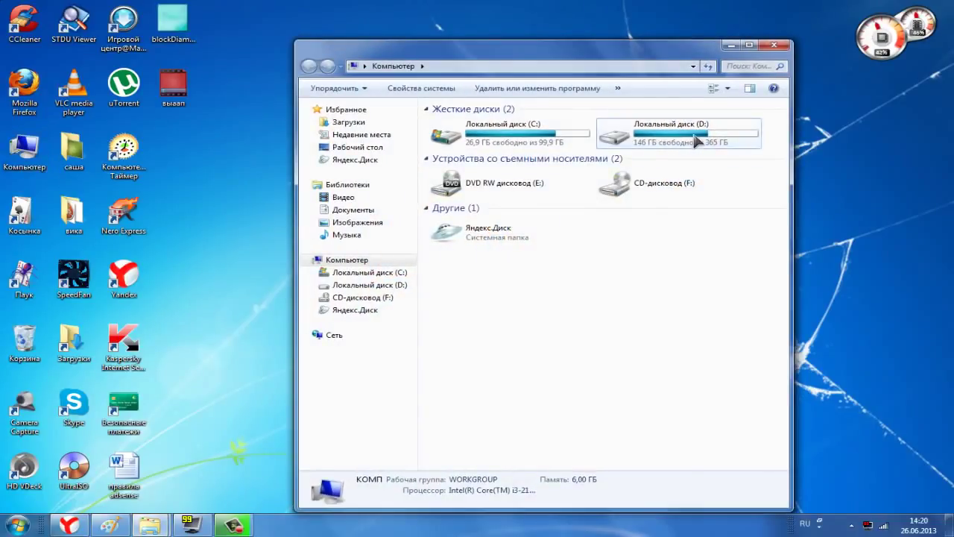
double_click(697, 142)
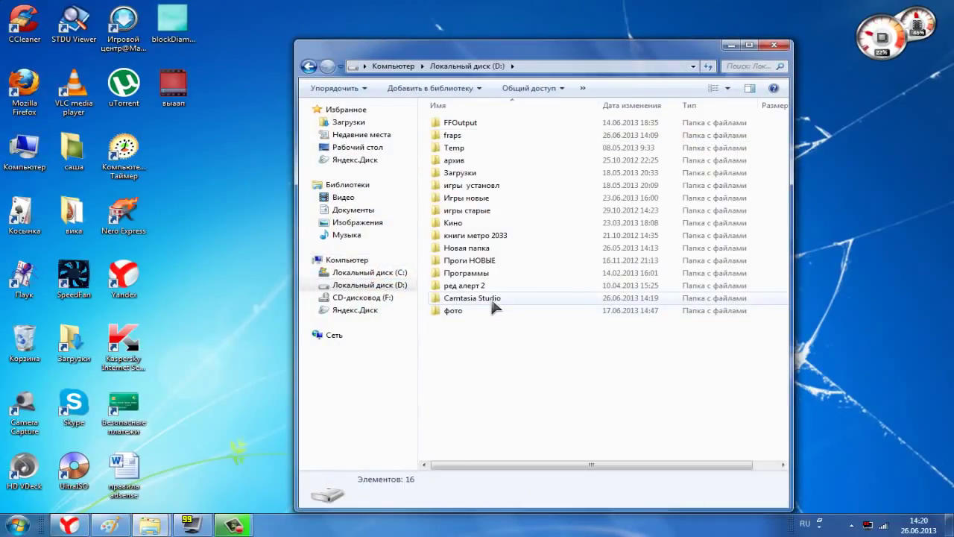
double_click(477, 298)
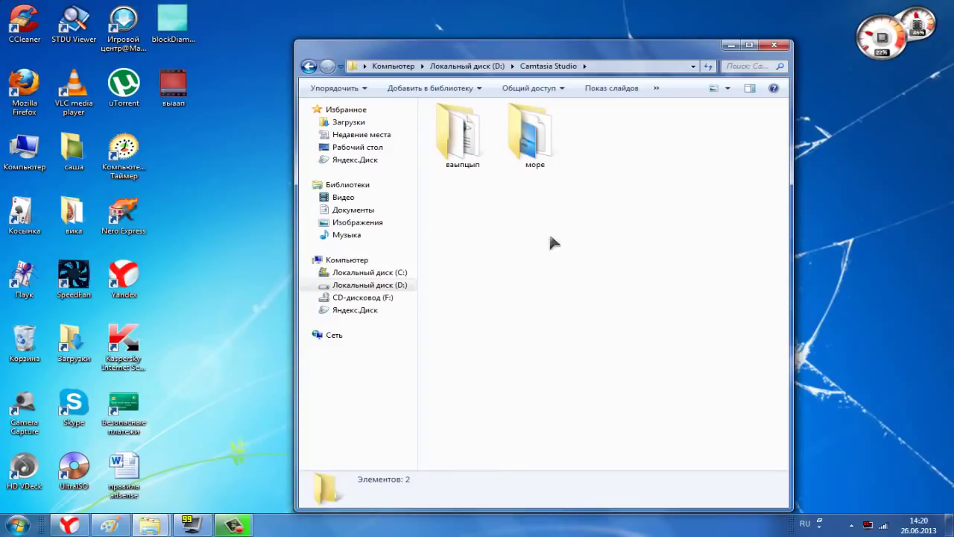
double_click(464, 137)
left_click(469, 174)
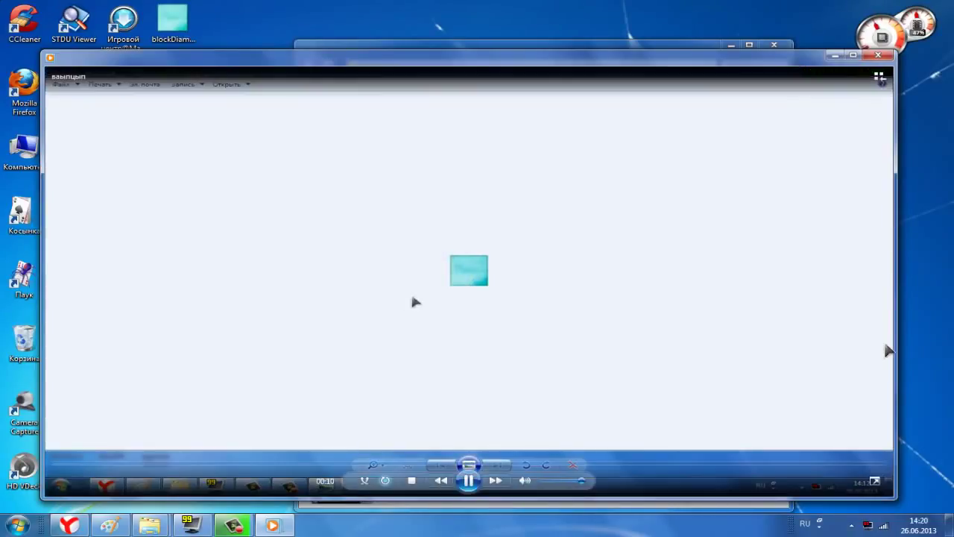
left_click(878, 55)
left_click(774, 45)
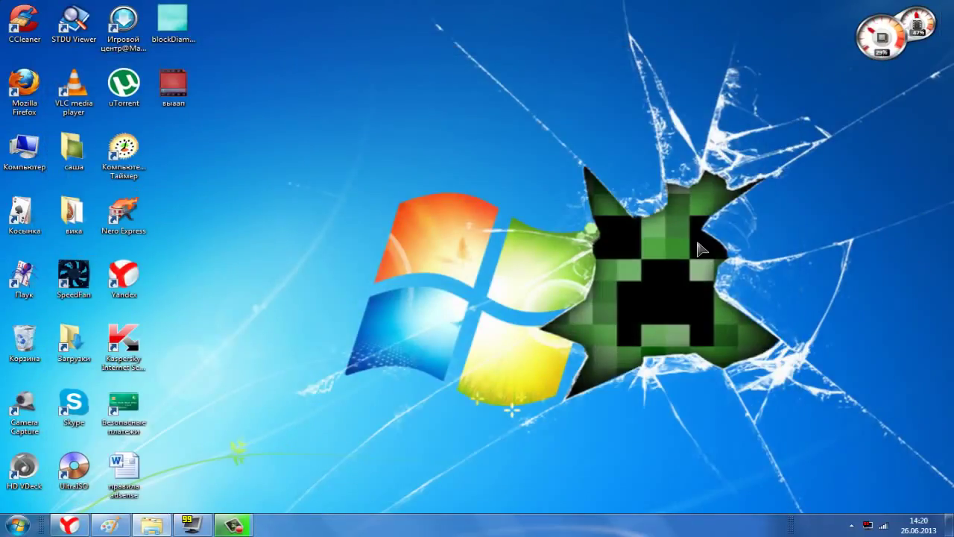